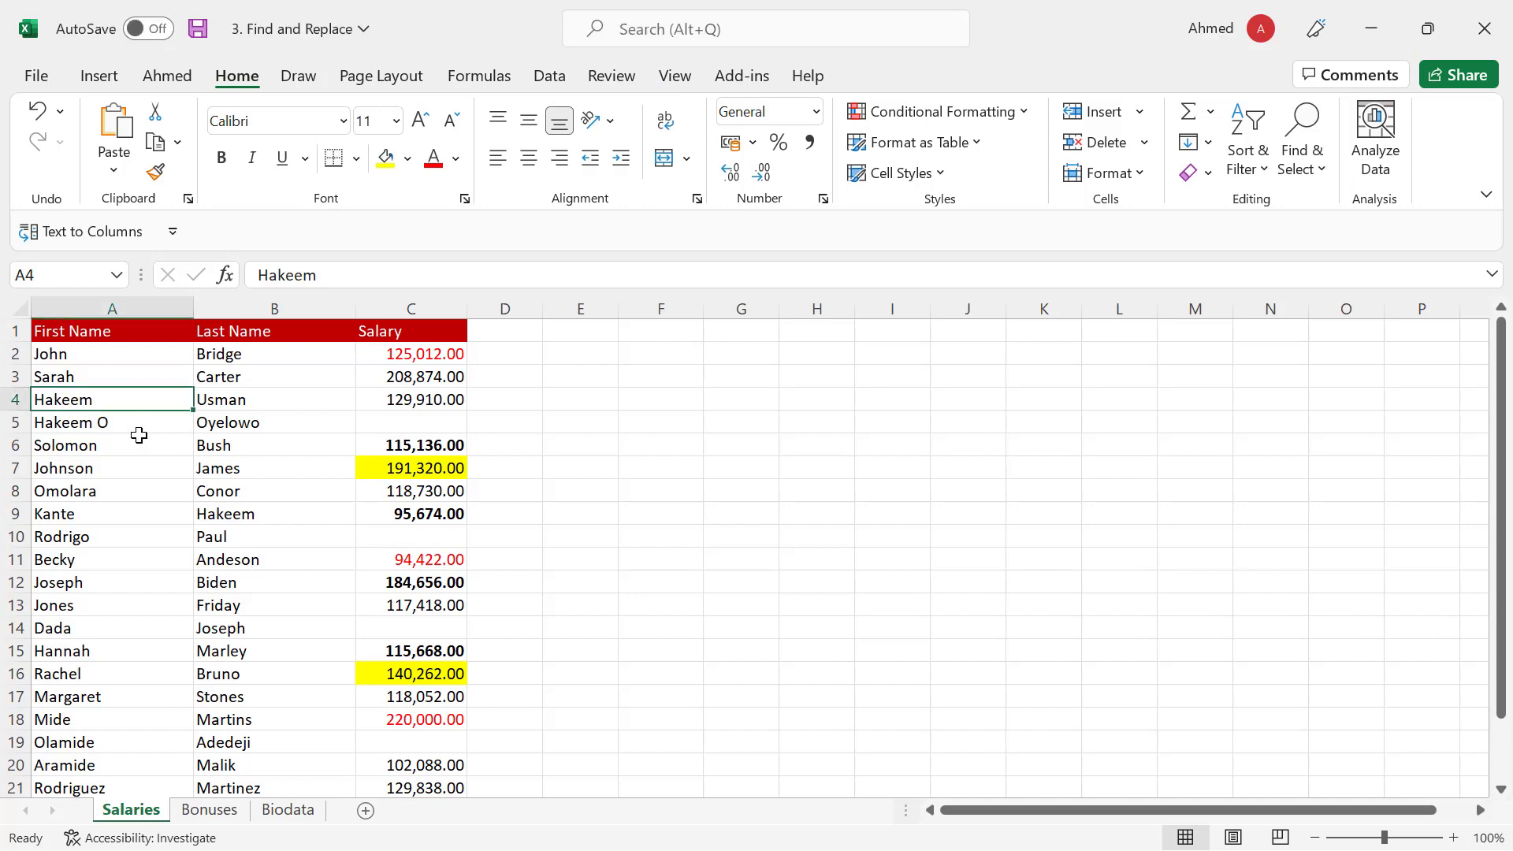
Step: Open Find and Replace on its Find tab and move the dialog up near Options
{"action": "key", "text": "ctrl+f"}
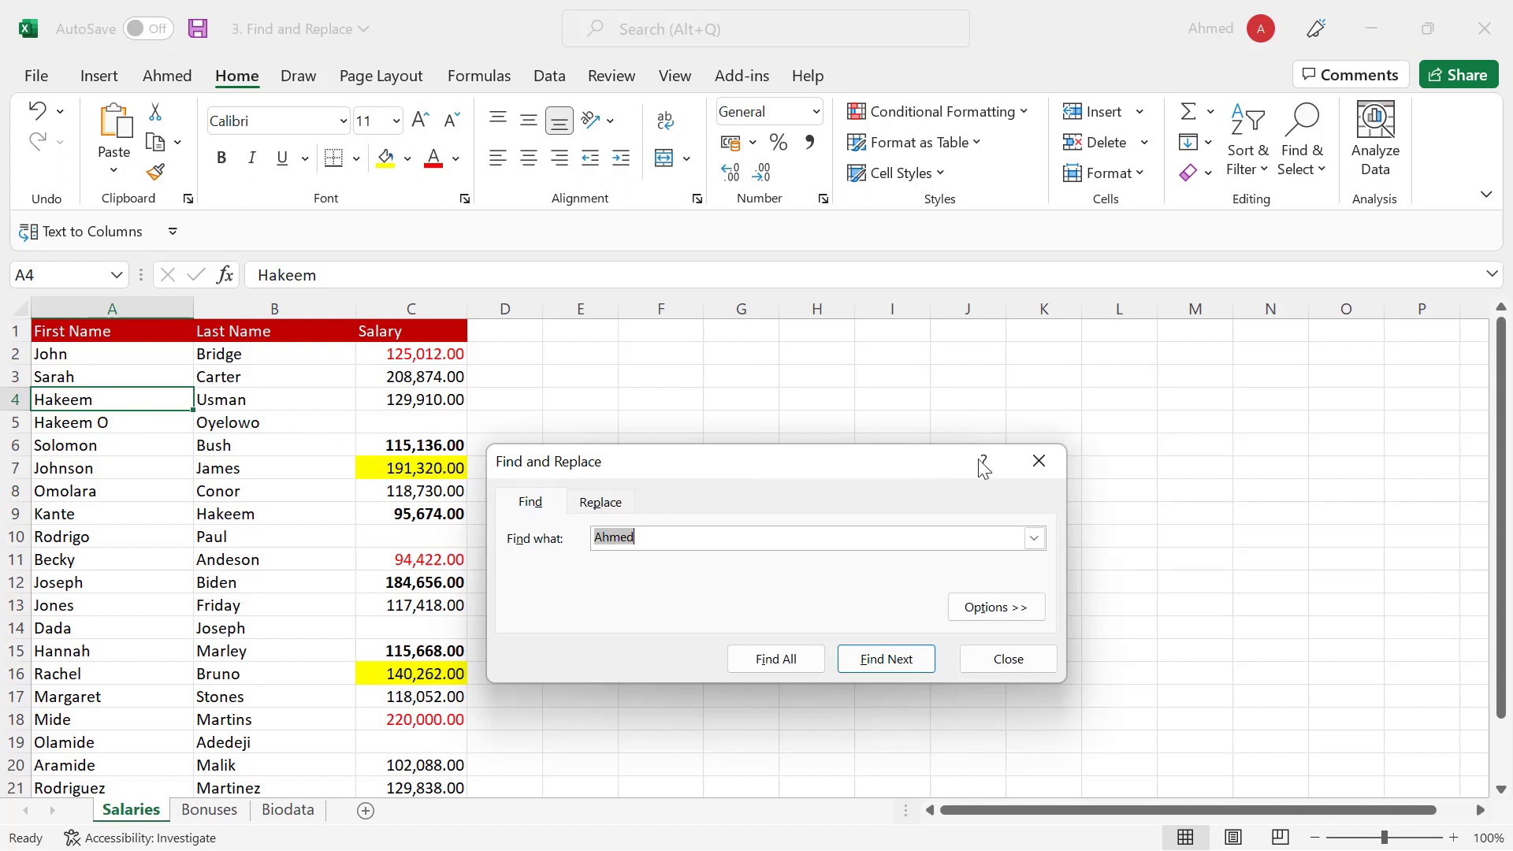
{"action": "left_click", "coordinate": [1040, 463]}
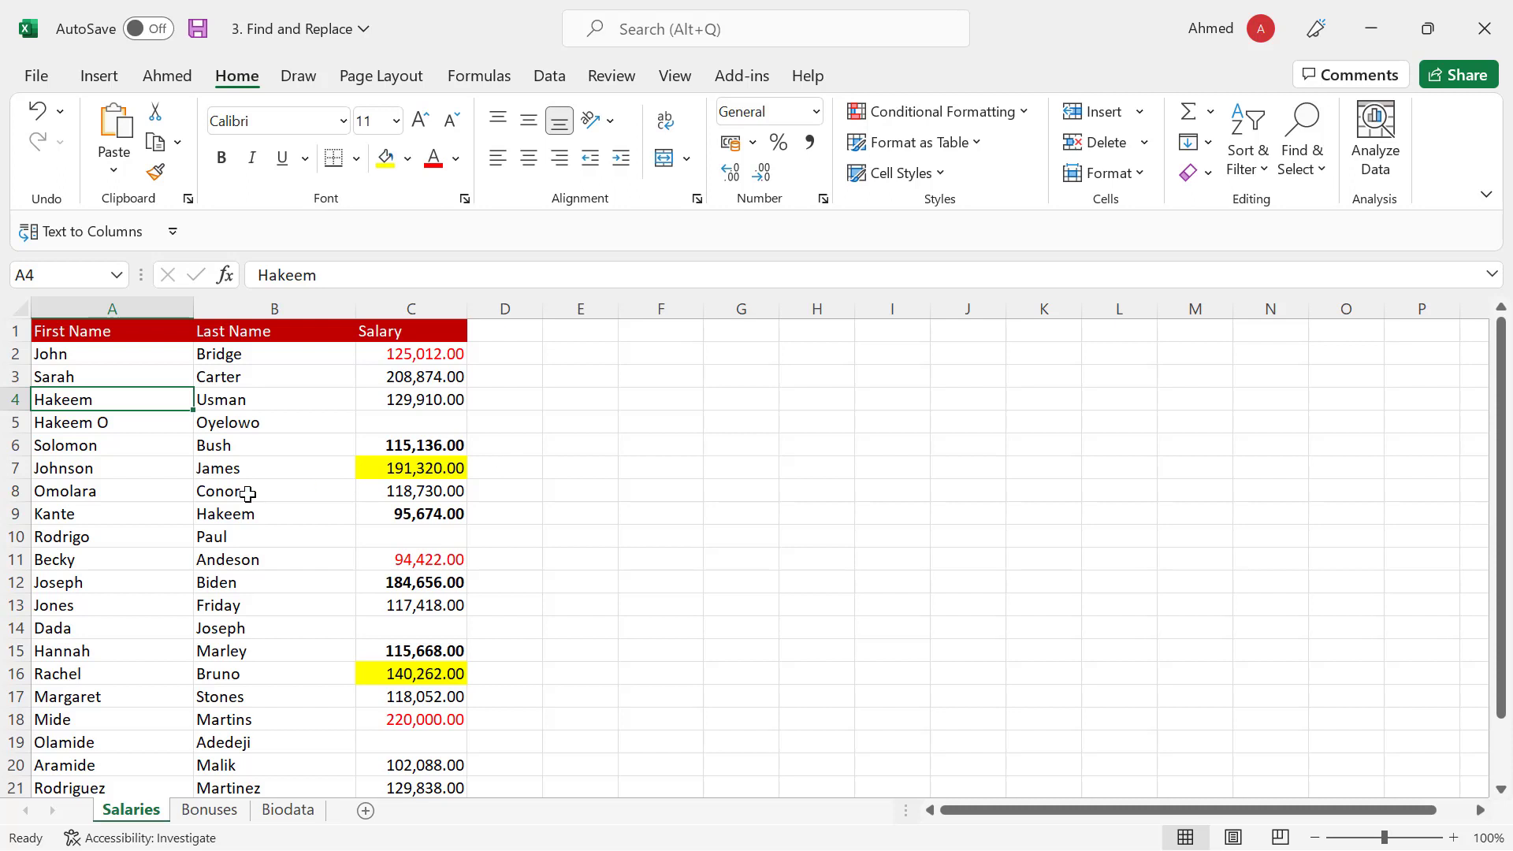
{"action": "key", "text": "ctrl+h"}
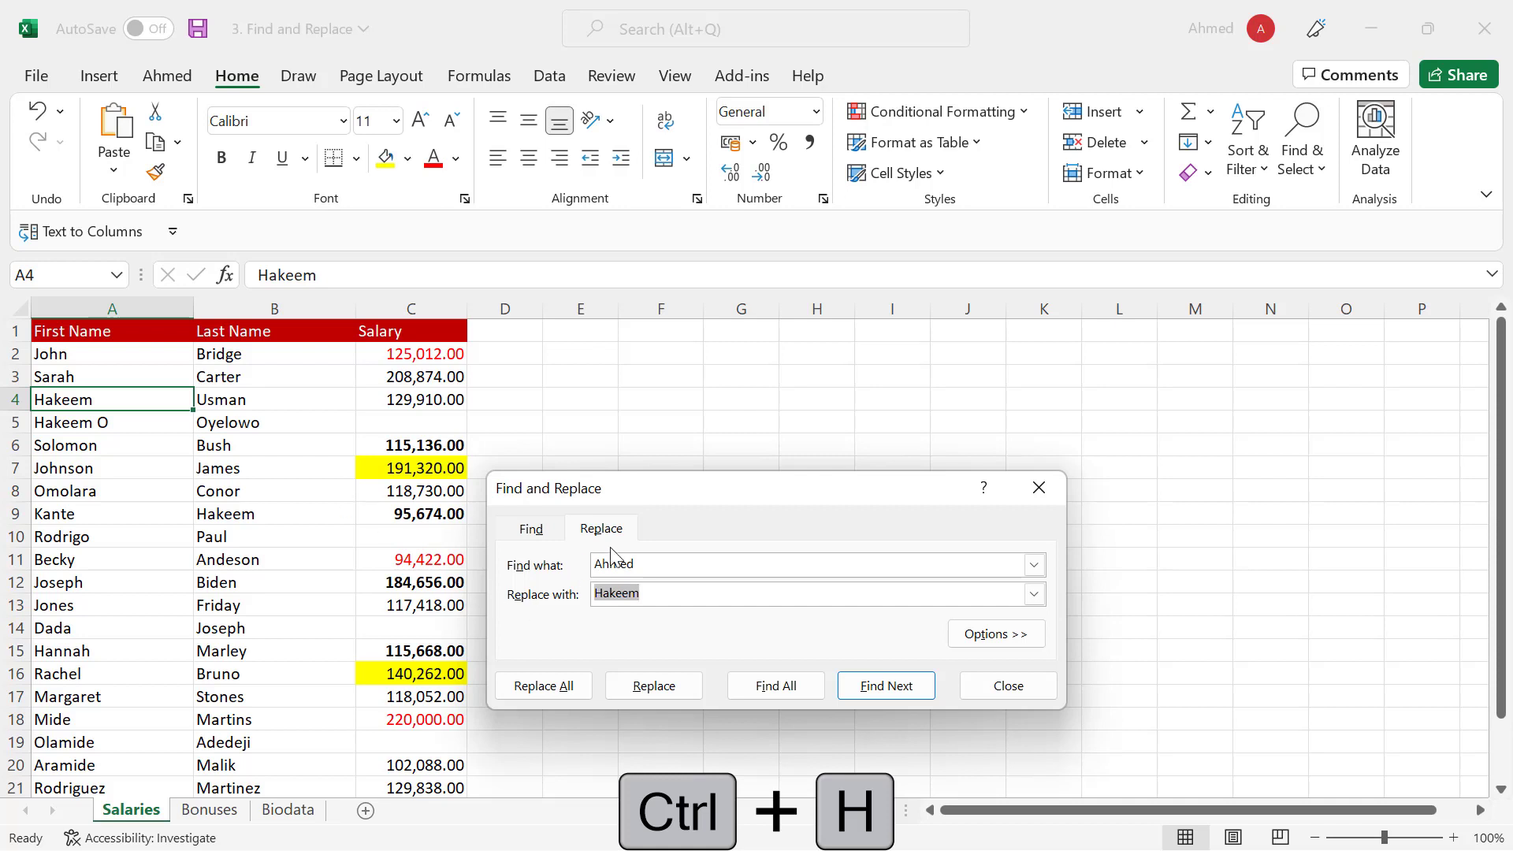
{"action": "left_click_drag", "start_coordinate": [699, 495], "coordinate": [685, 451]}
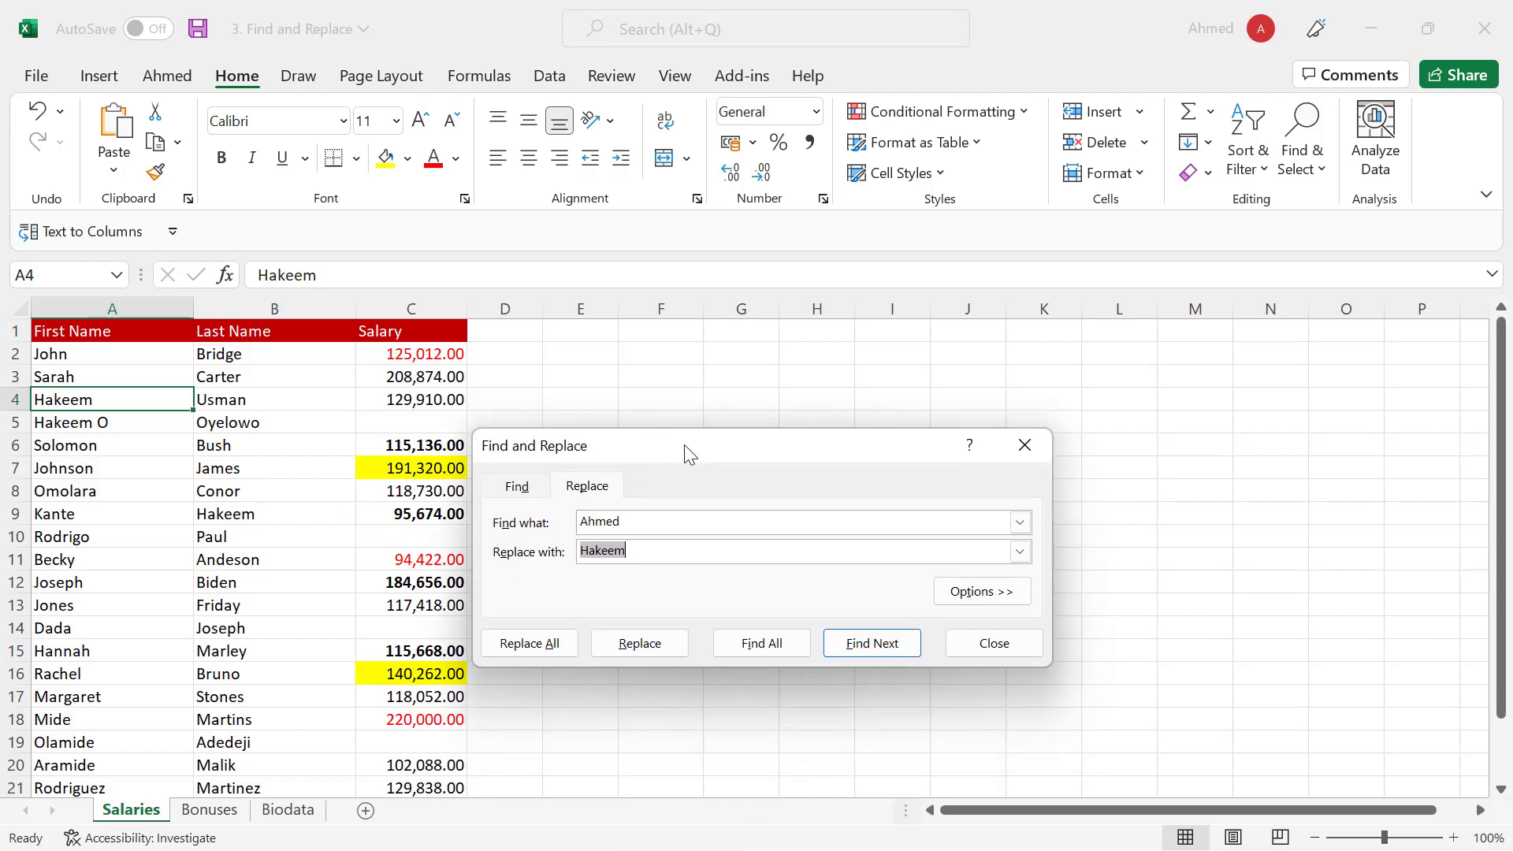
{"action": "left_click", "coordinate": [520, 492]}
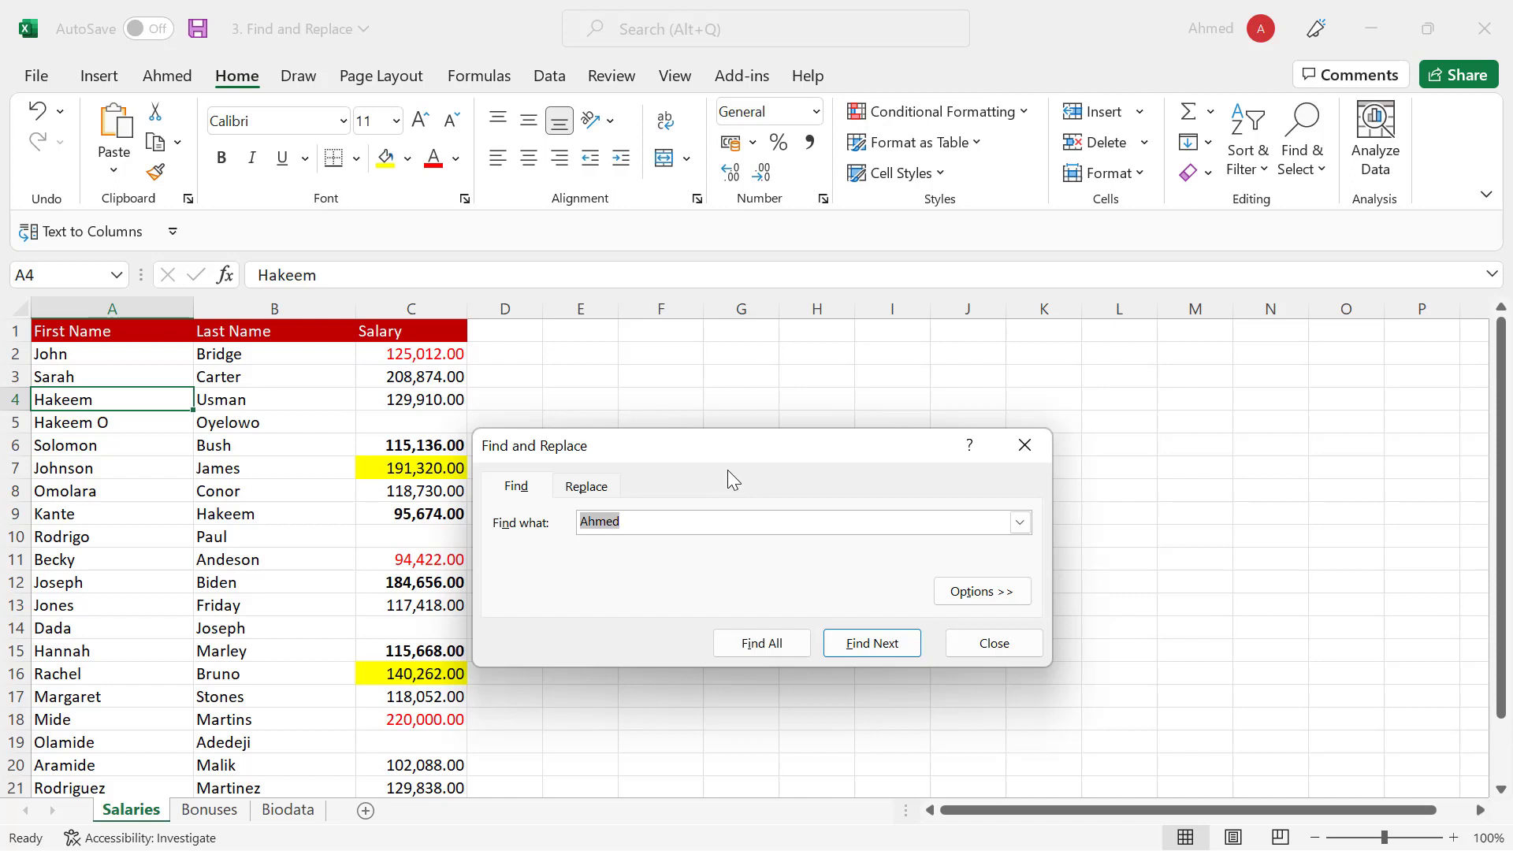
{"action": "left_click_drag", "start_coordinate": [725, 476], "coordinate": [693, 365]}
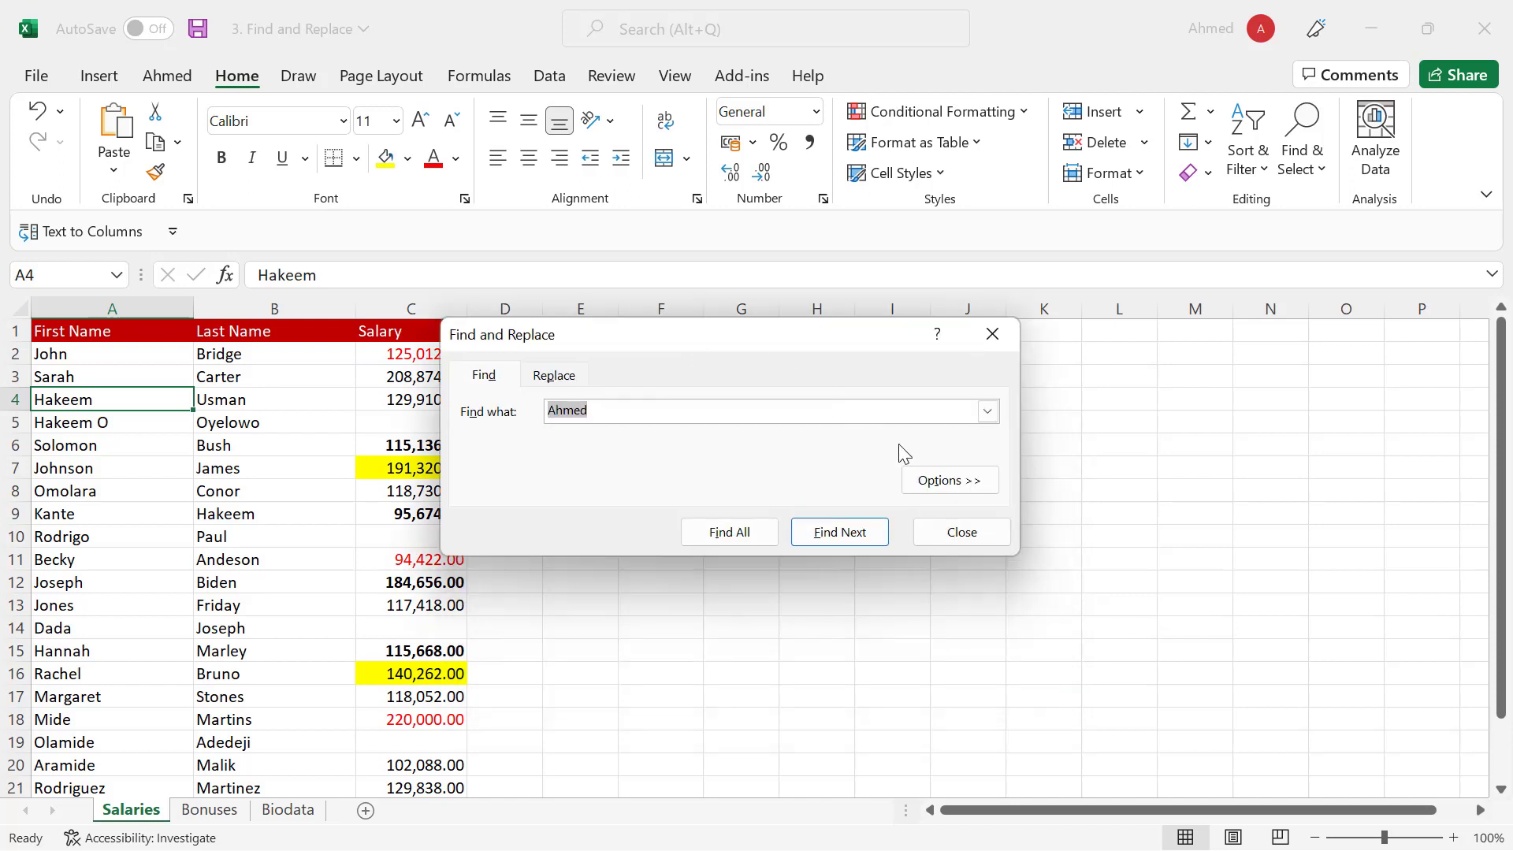
Step: Expand the extra options, review the Within choices while keeping Sheet, then close the dialog
{"action": "left_click", "coordinate": [933, 485]}
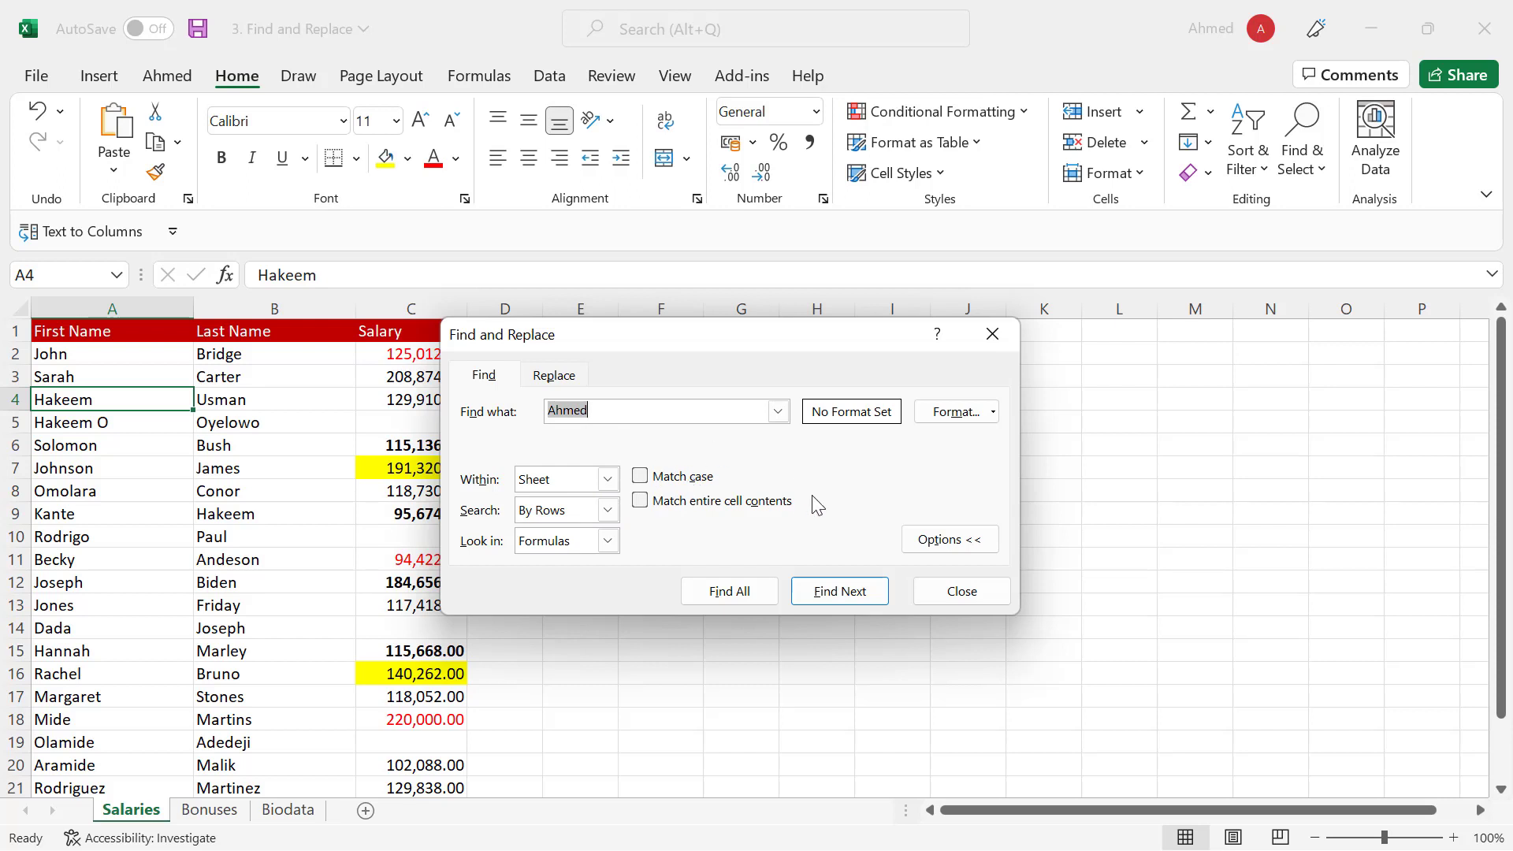
{"action": "left_click", "coordinate": [608, 480]}
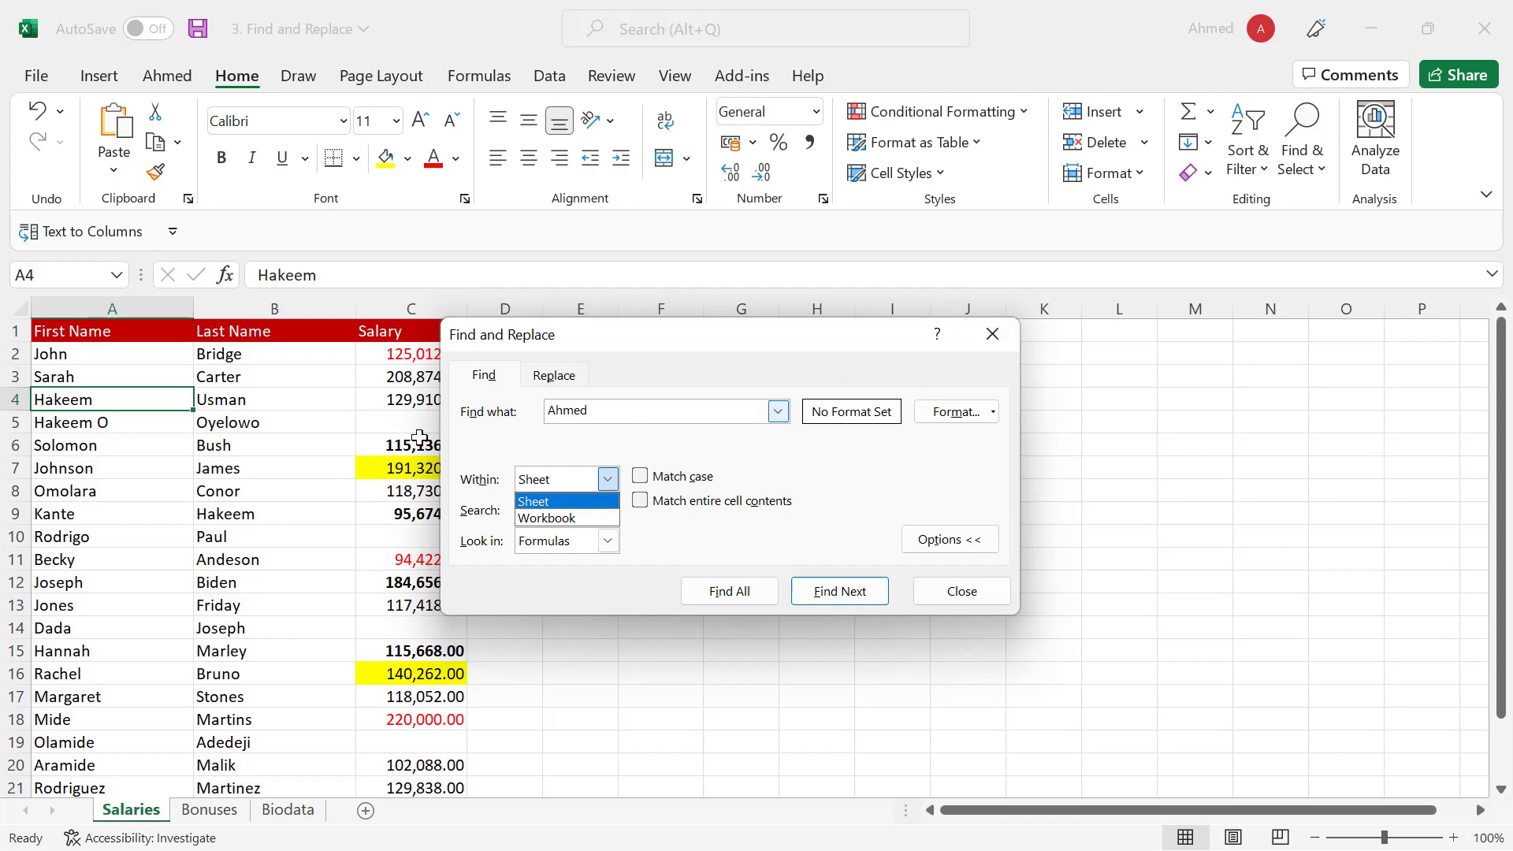
{"action": "left_click", "coordinate": [991, 339]}
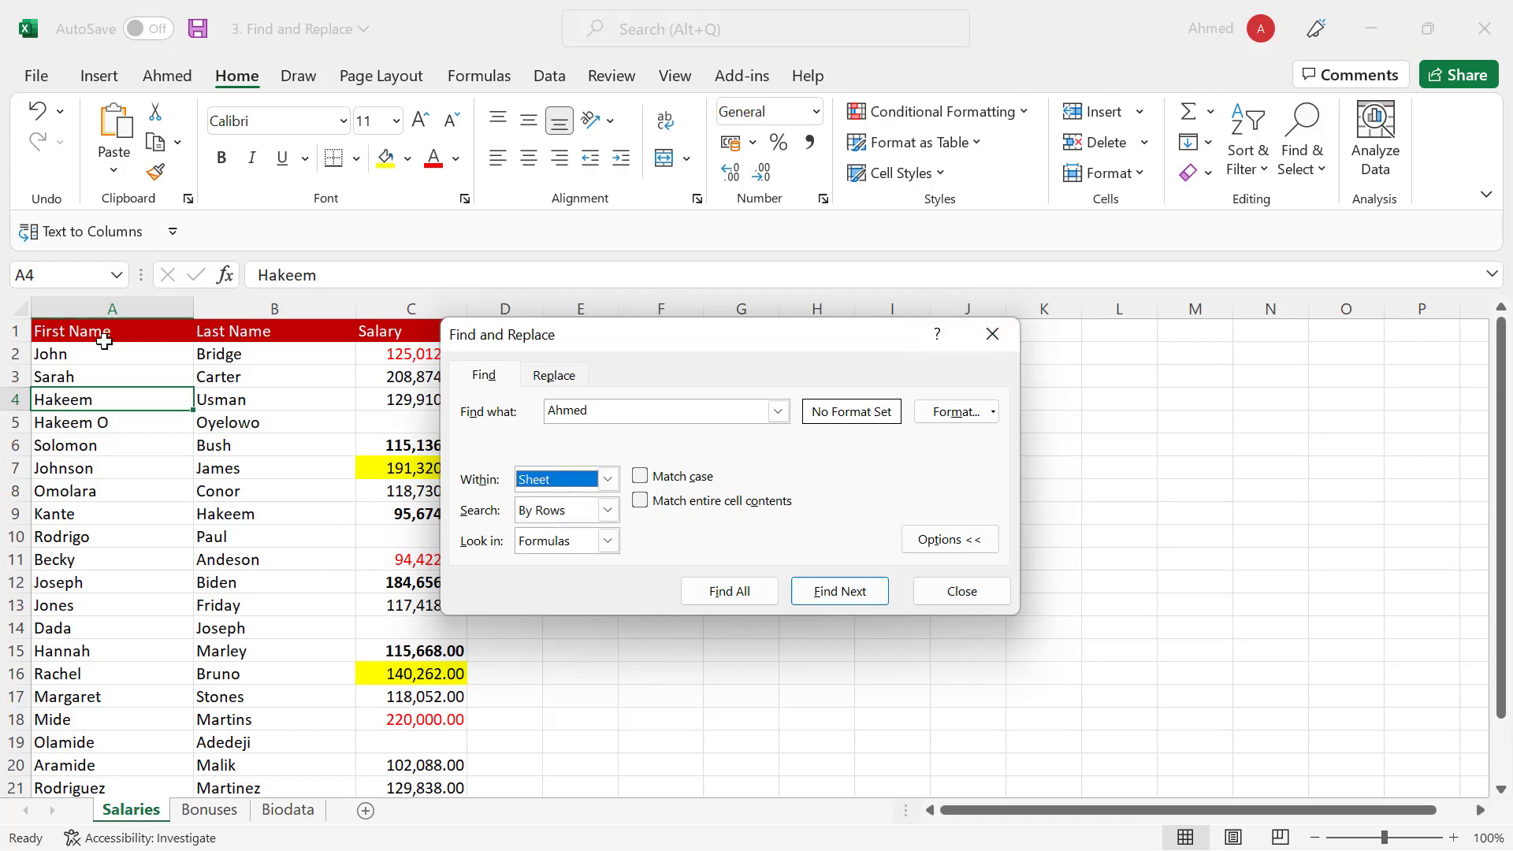
{"action": "left_click", "coordinate": [996, 333]}
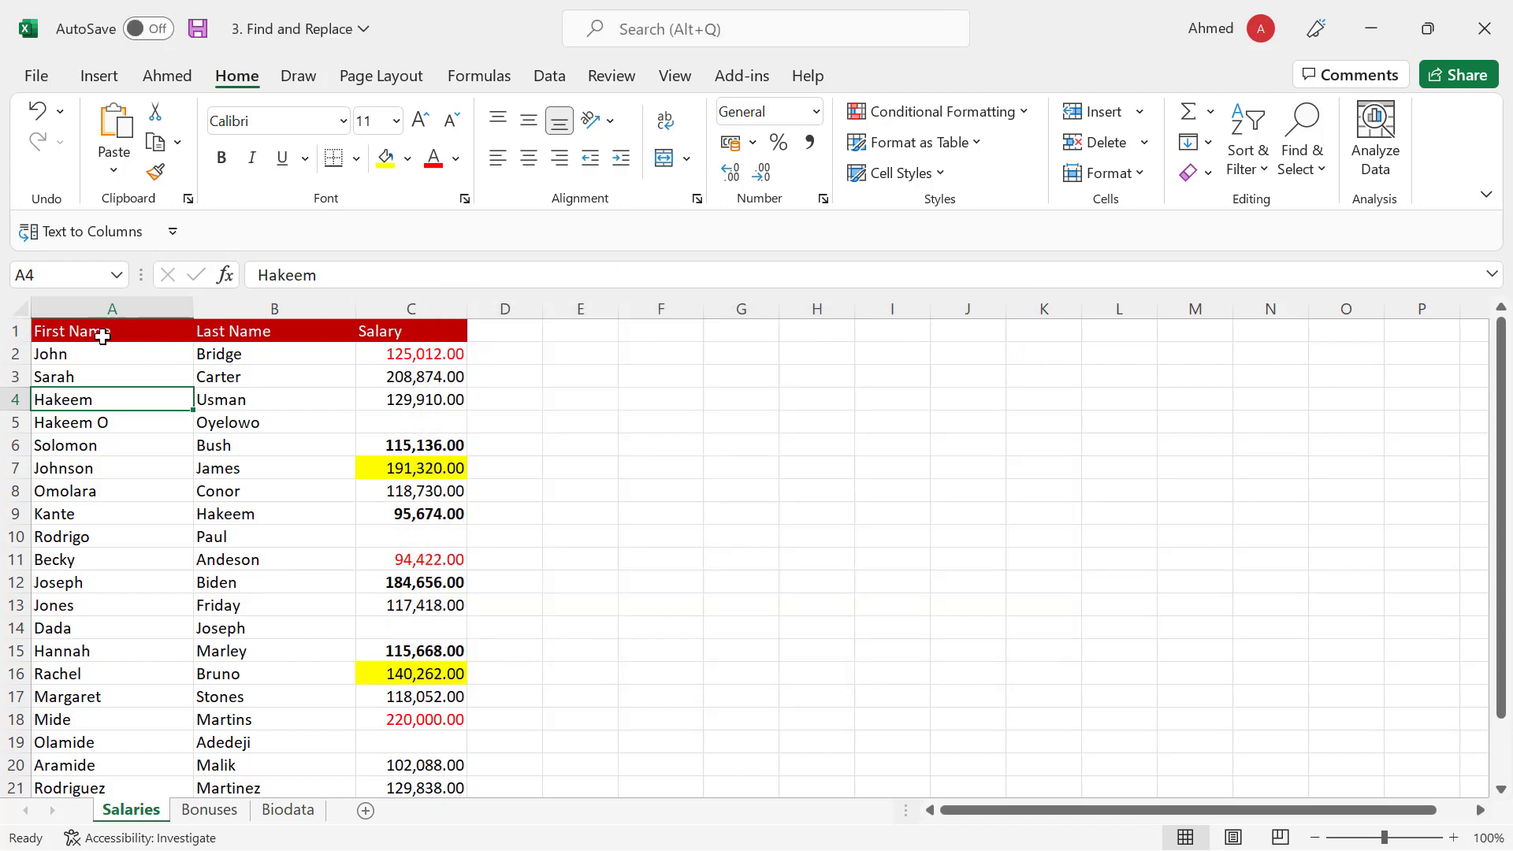
{"action": "left_click_drag", "start_coordinate": [102, 332], "coordinate": [381, 692]}
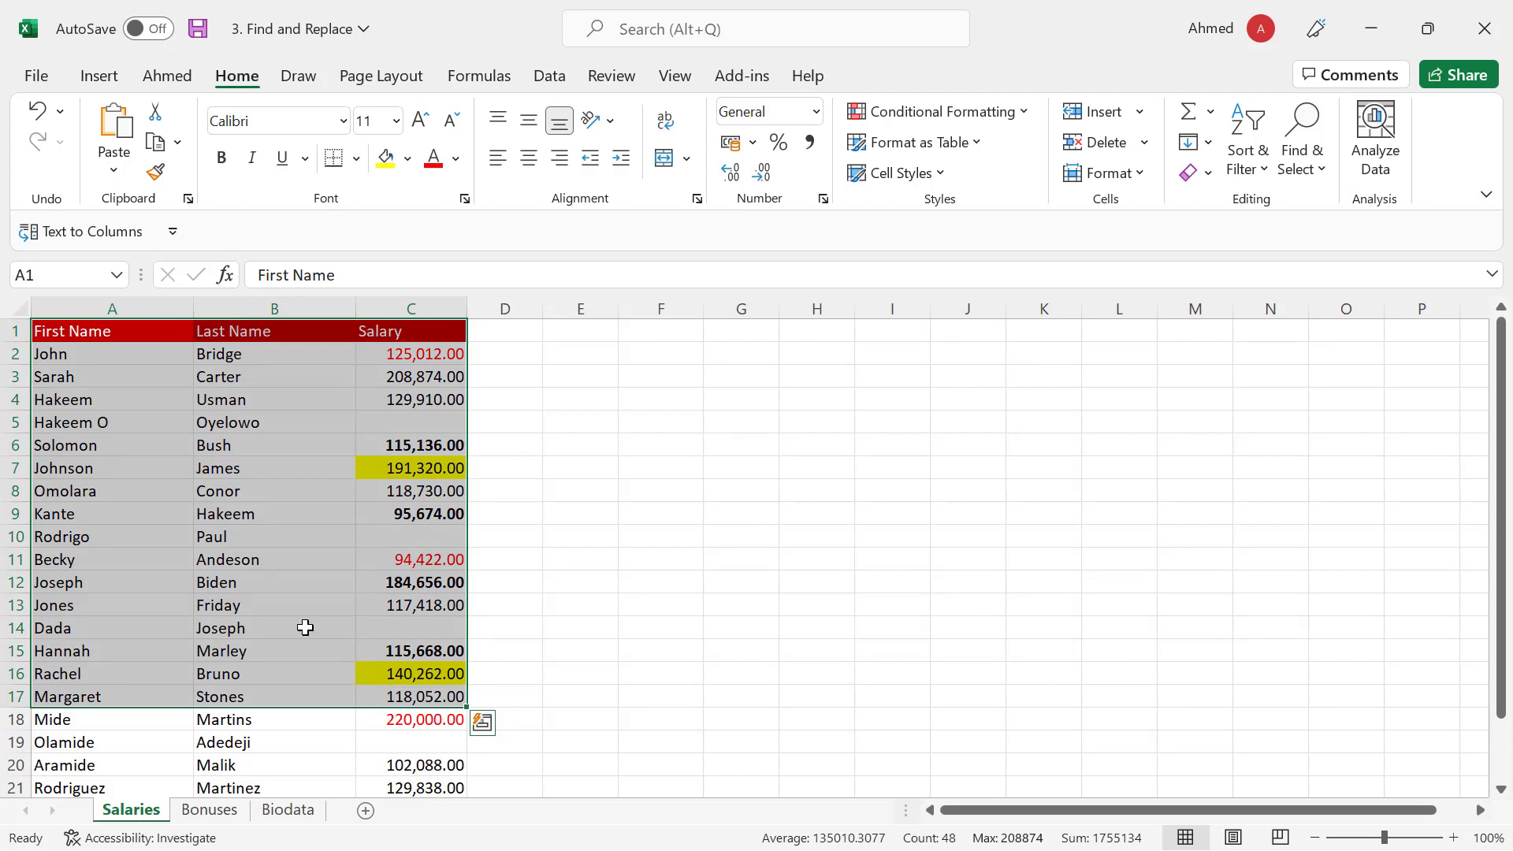
{"action": "left_click", "coordinate": [131, 512]}
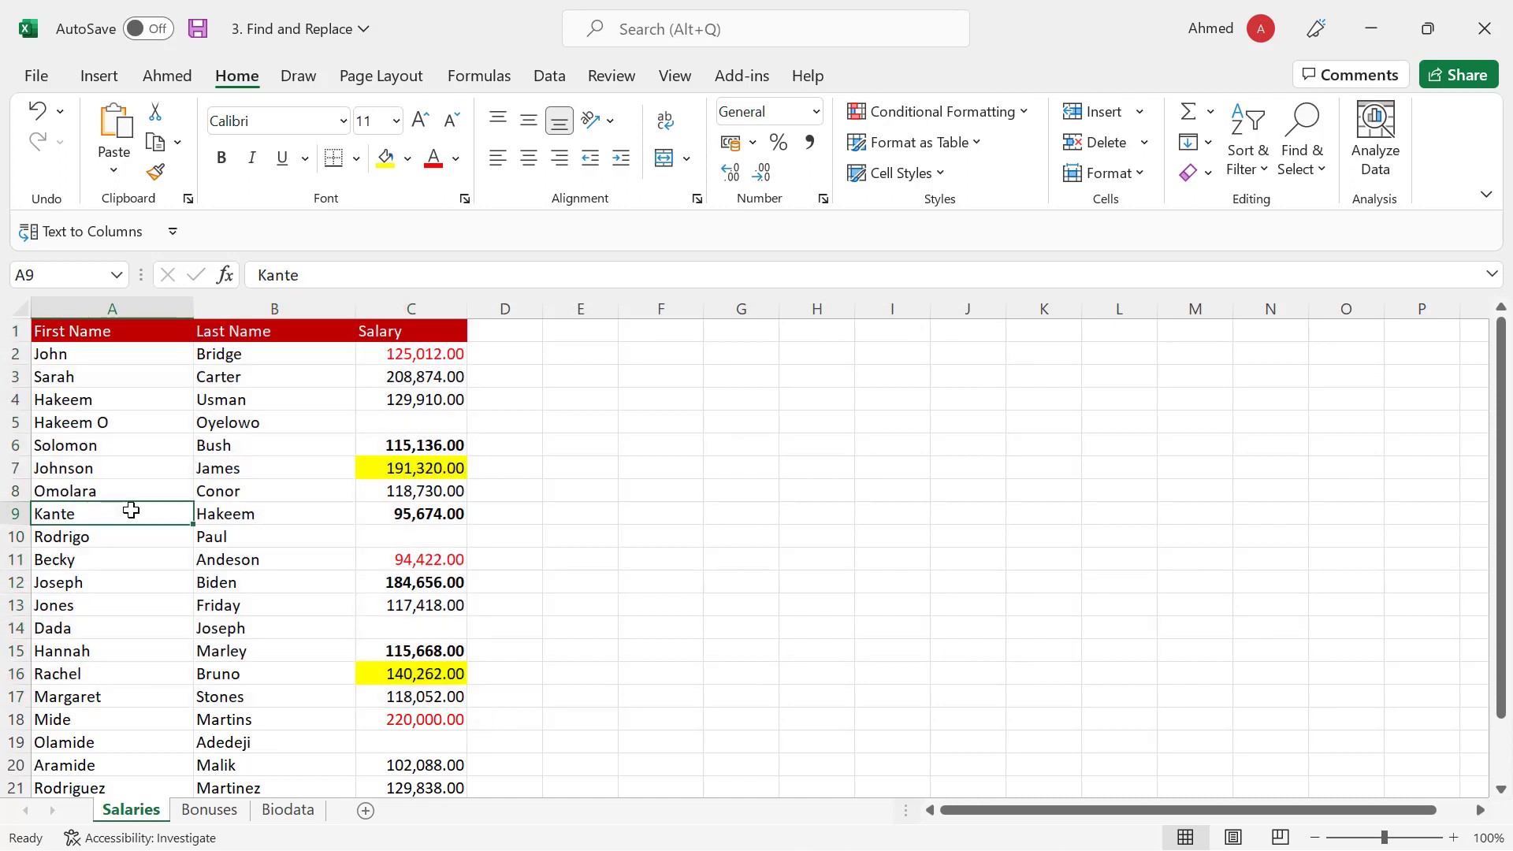
{"action": "left_click", "coordinate": [220, 814]}
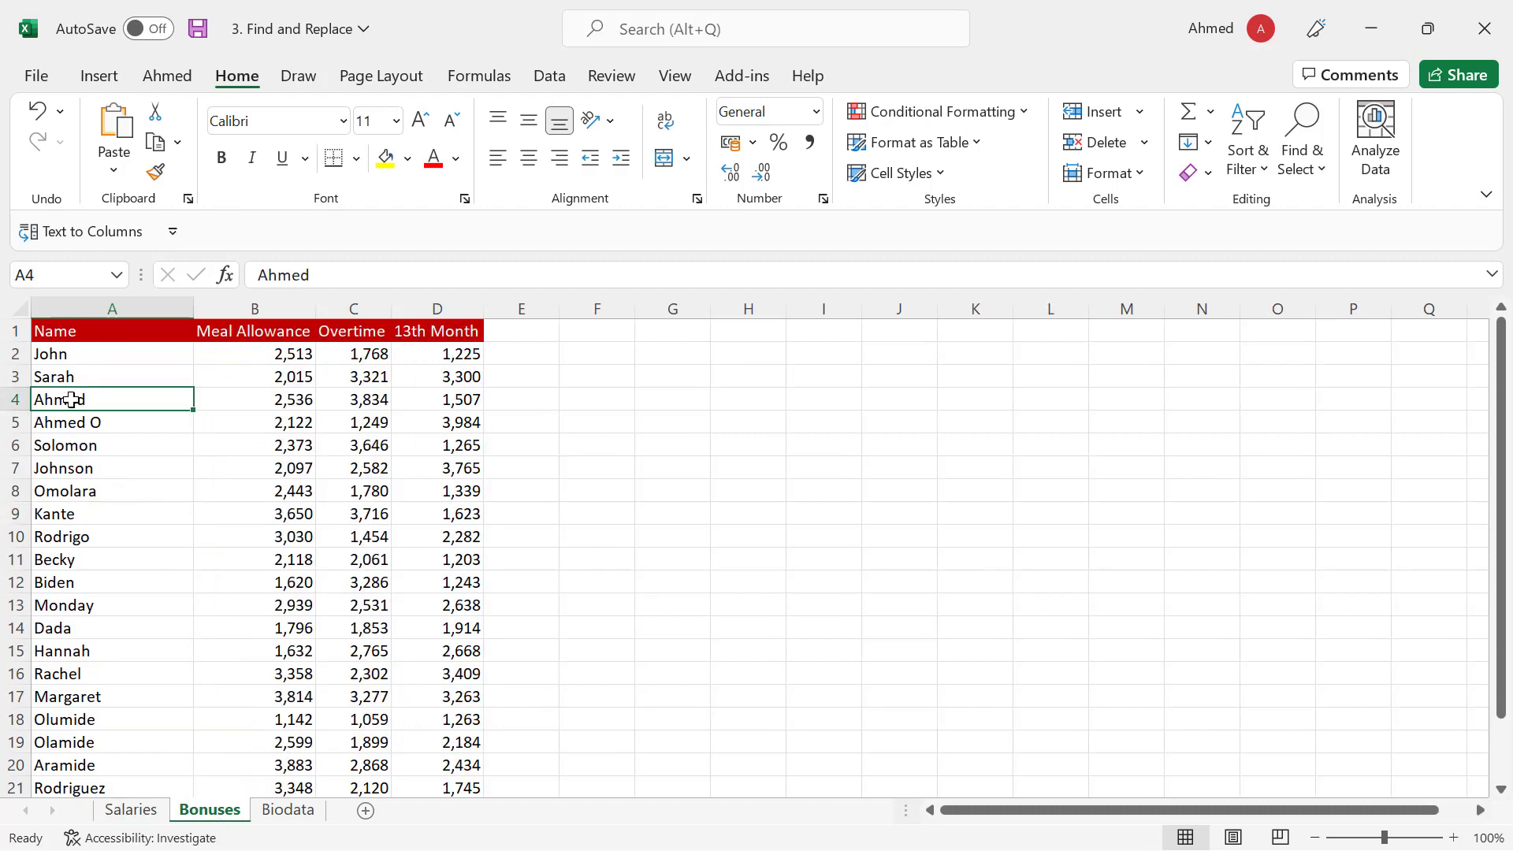
{"action": "left_click", "coordinate": [285, 811]}
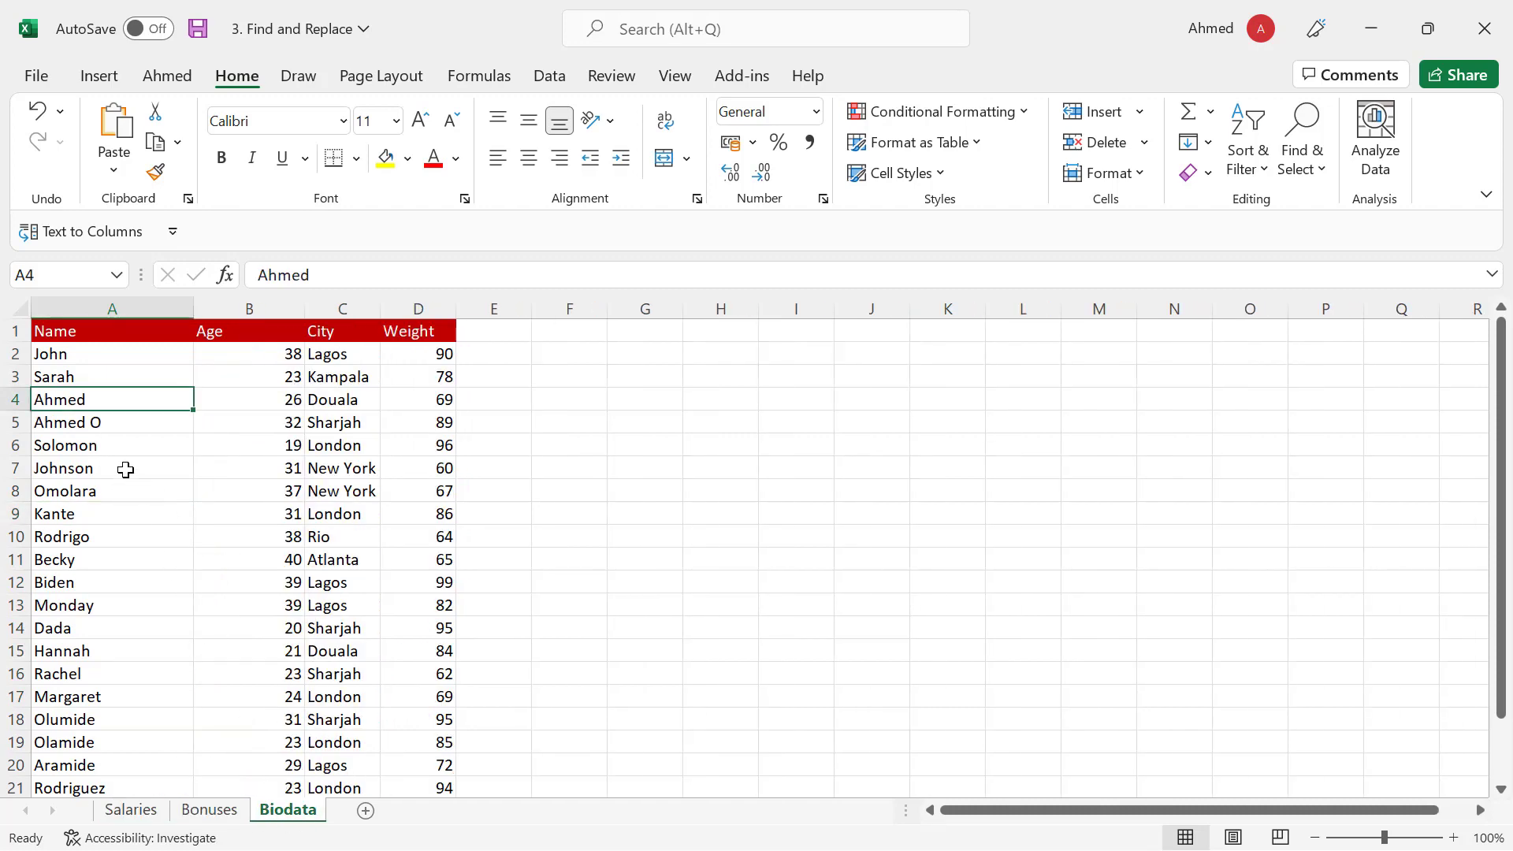
{"action": "left_click", "coordinate": [91, 423]}
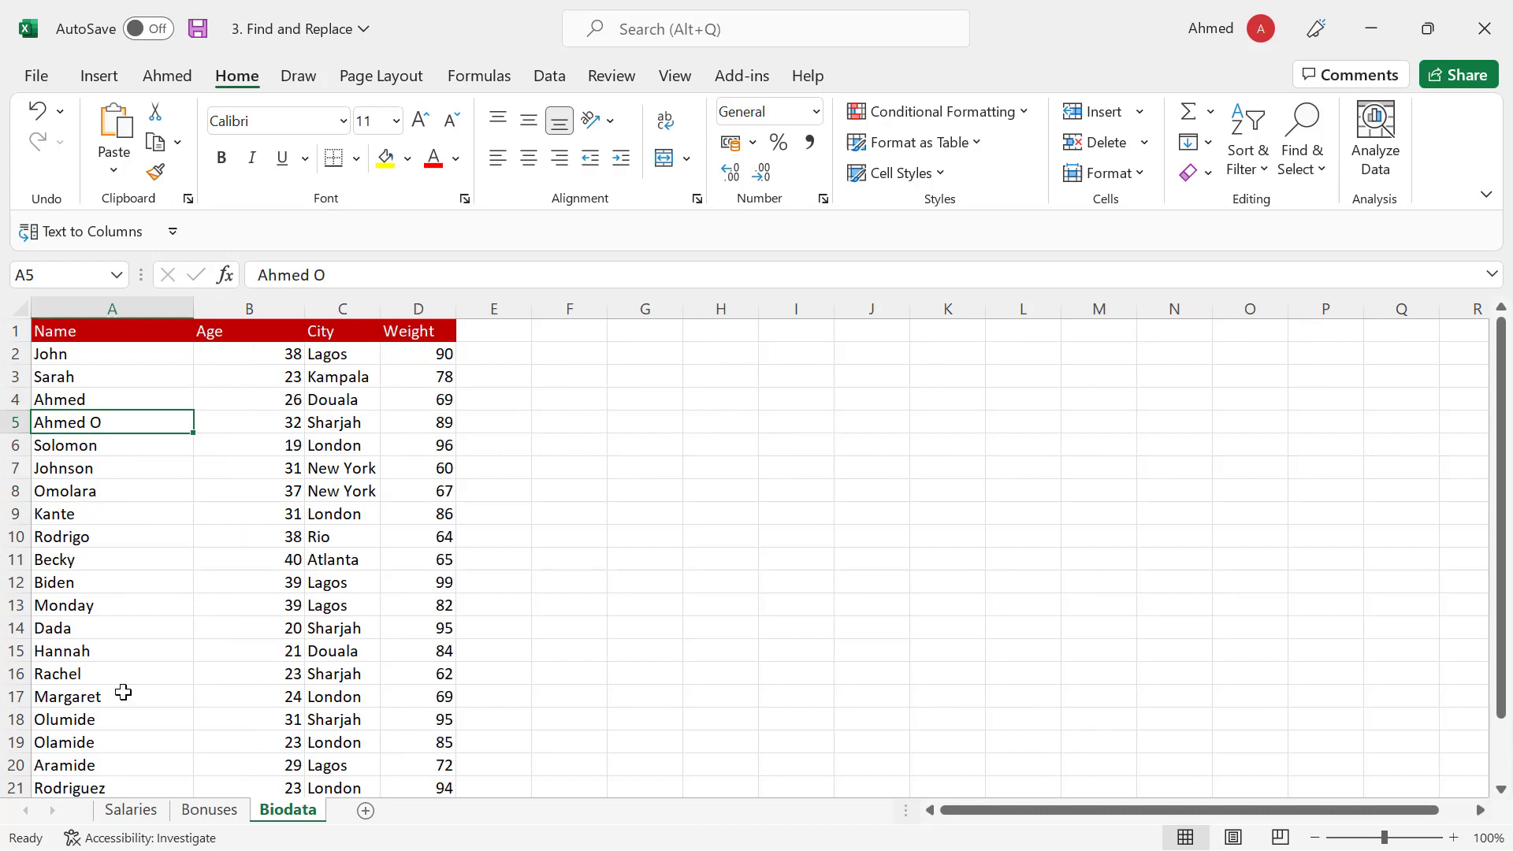
{"action": "left_click", "coordinate": [130, 810]}
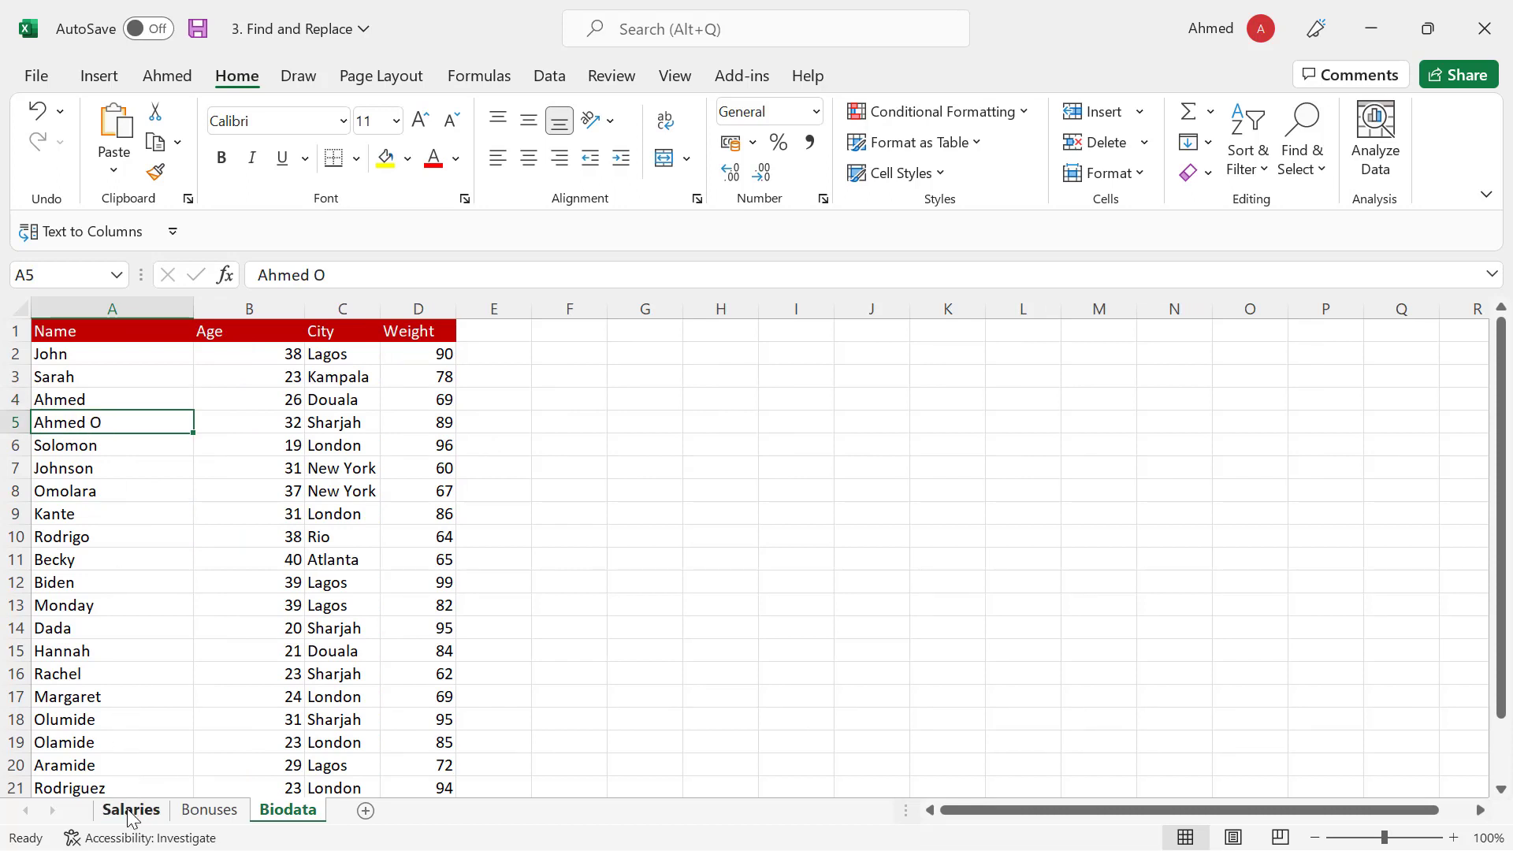
{"action": "left_click", "coordinate": [101, 419]}
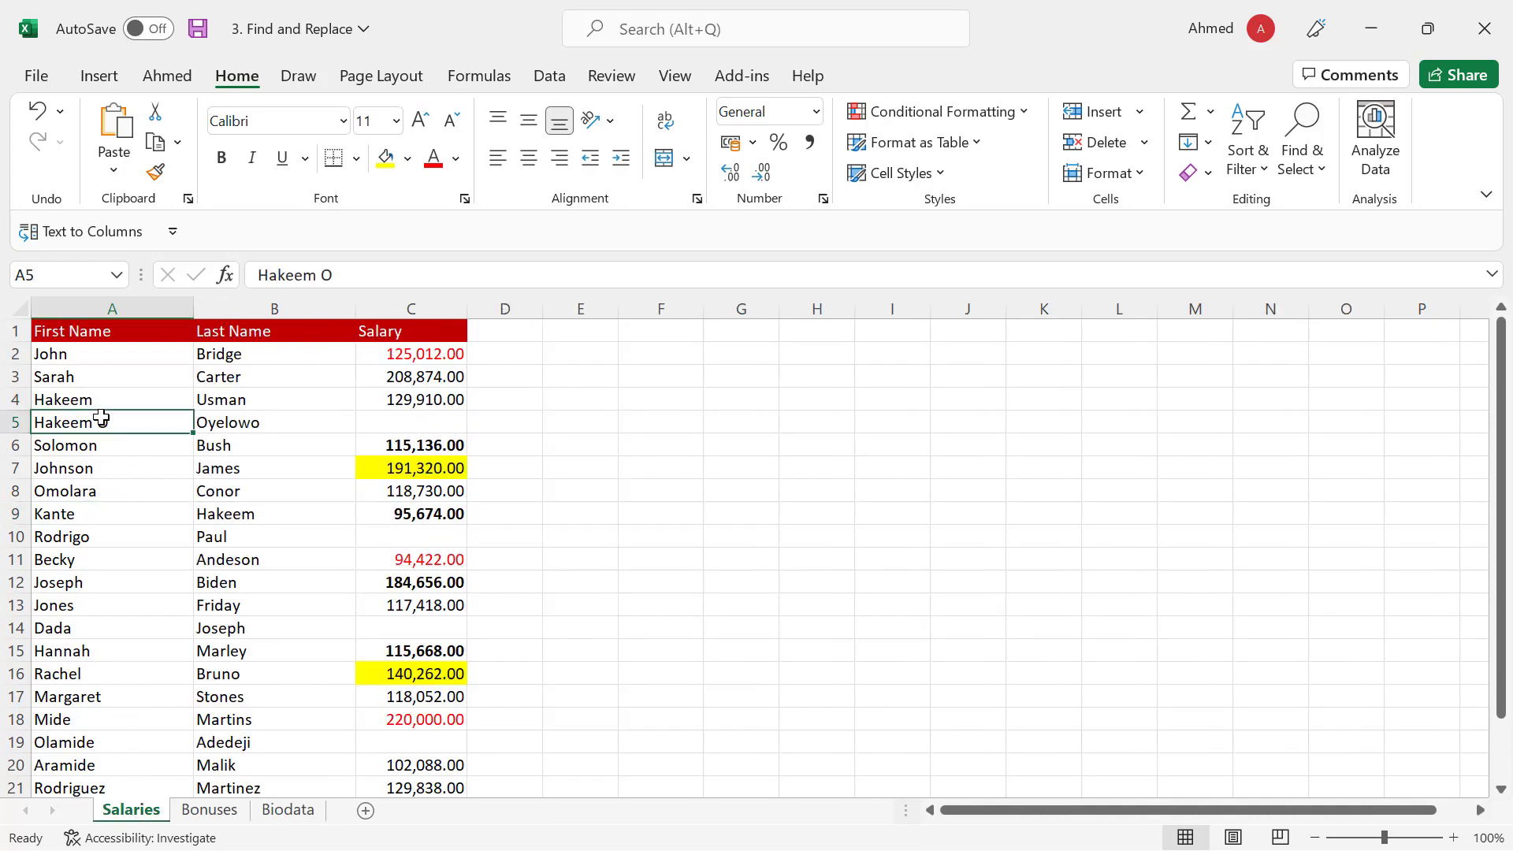
{"action": "left_click", "coordinate": [117, 381]}
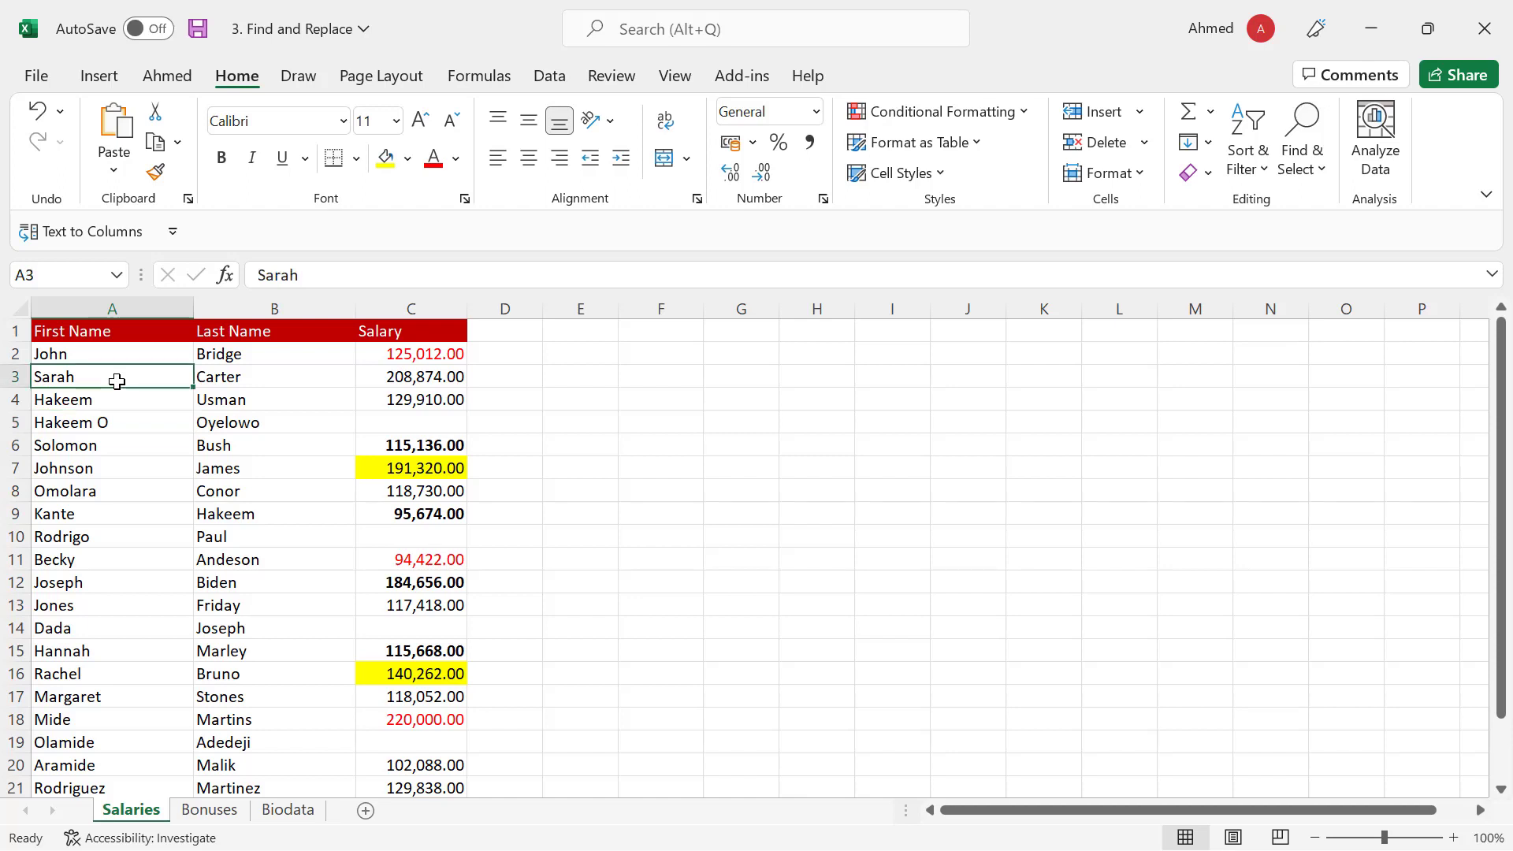
Step: Set Within to Workbook and list every cell containing the searched name with Find All
{"action": "key", "text": "ctrl+f"}
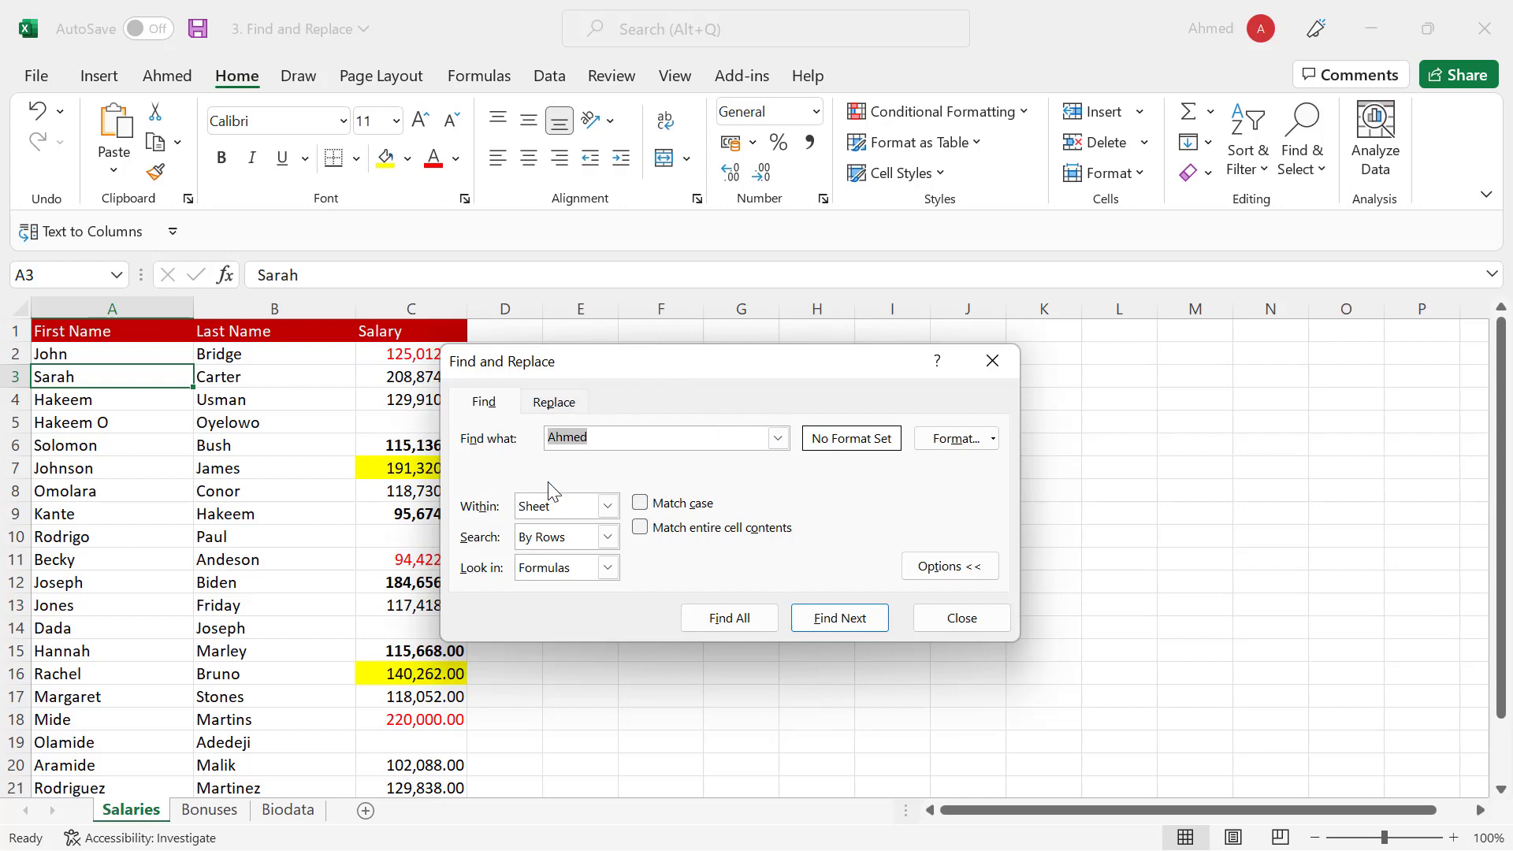
{"action": "left_click", "coordinate": [607, 506]}
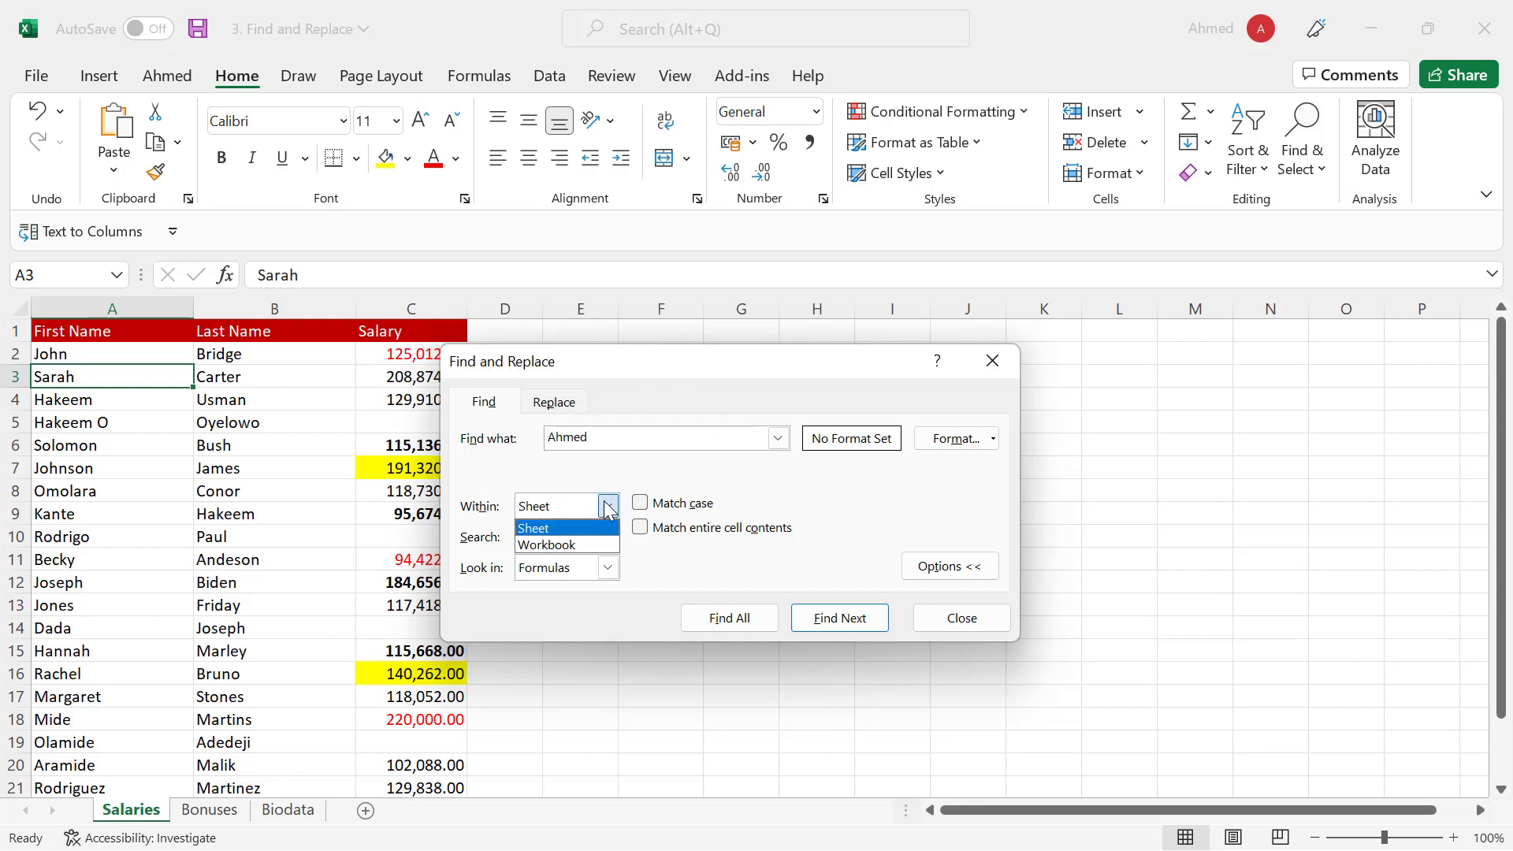
{"action": "left_click", "coordinate": [565, 546]}
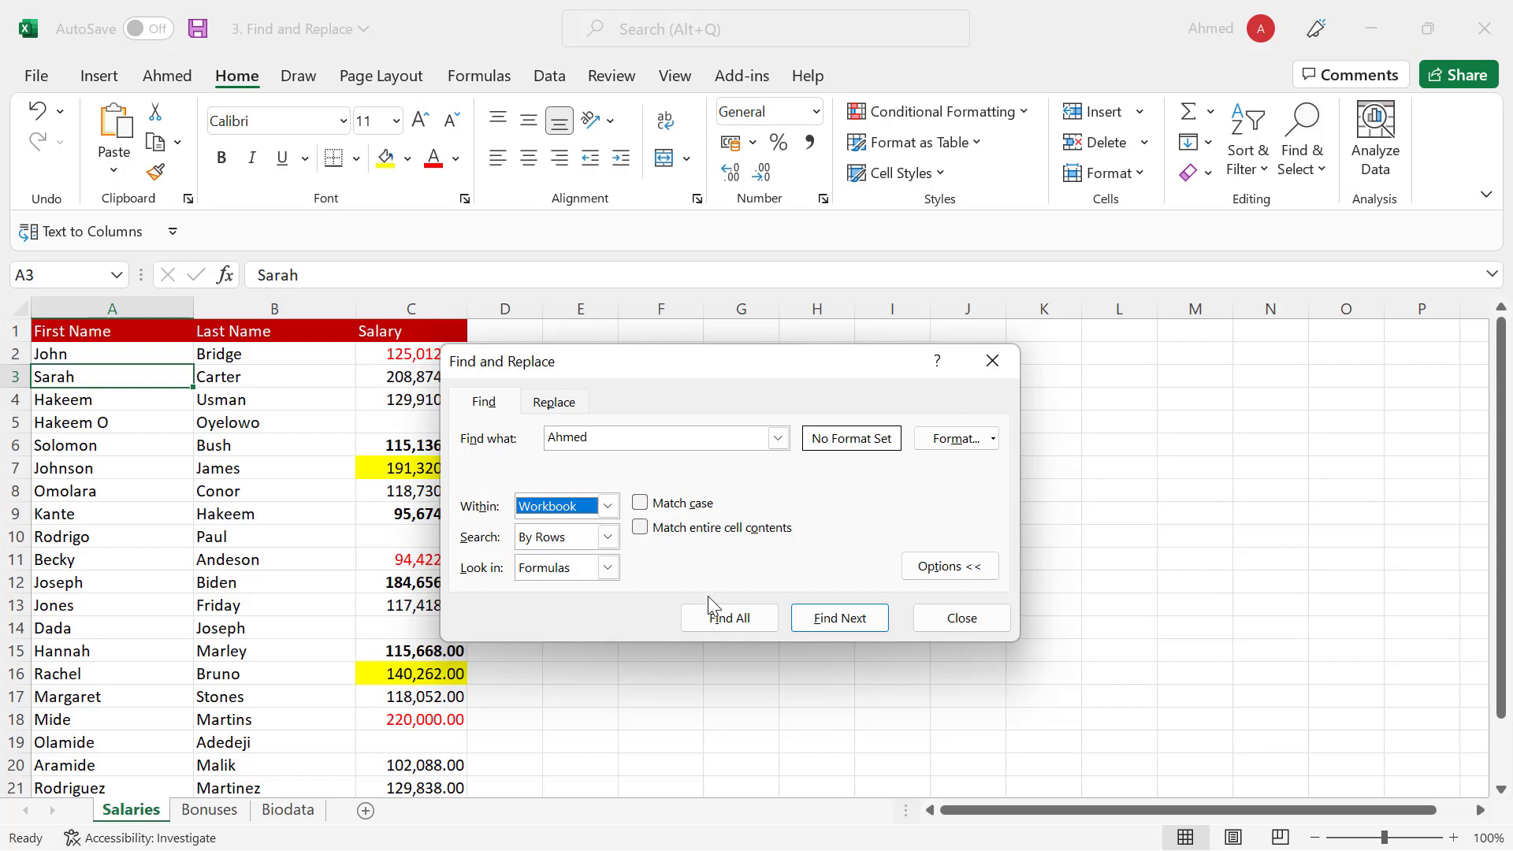
{"action": "left_click", "coordinate": [730, 617]}
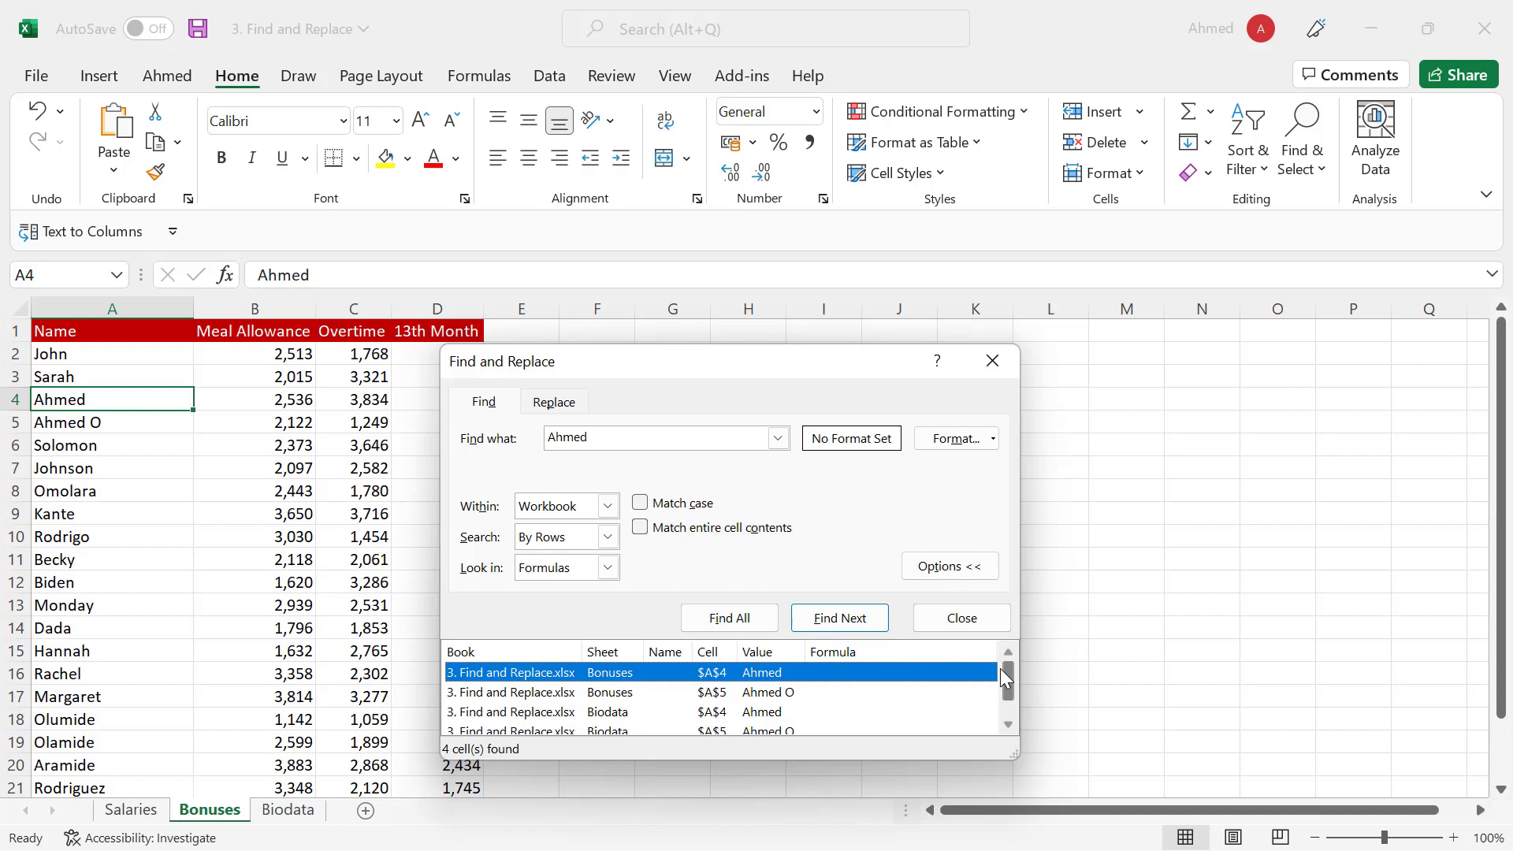
Step: Jump to each match on Bonuses and Biodata, then close the dialog and return to Salaries
{"action": "mouse_move", "coordinate": [1005, 678]}
{"action": "left_mouse_down"}
{"action": "mouse_move", "coordinate": [1002, 696]}
{"action": "mouse_move", "coordinate": [997, 654]}
{"action": "left_mouse_up"}
{"action": "left_click", "coordinate": [521, 694]}
{"action": "left_click", "coordinate": [538, 713]}
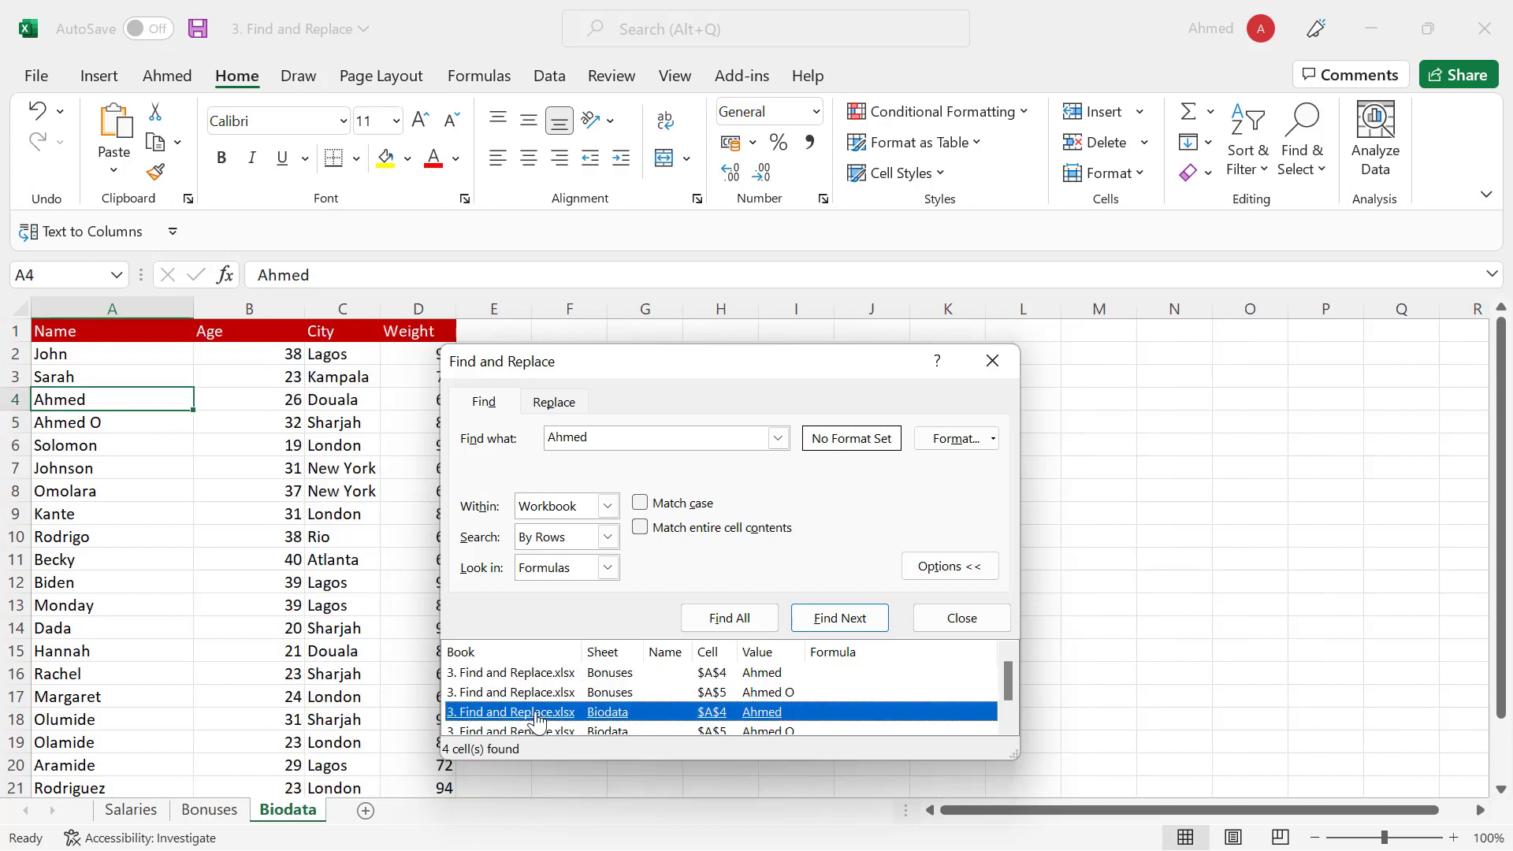
{"action": "left_click", "coordinate": [614, 732]}
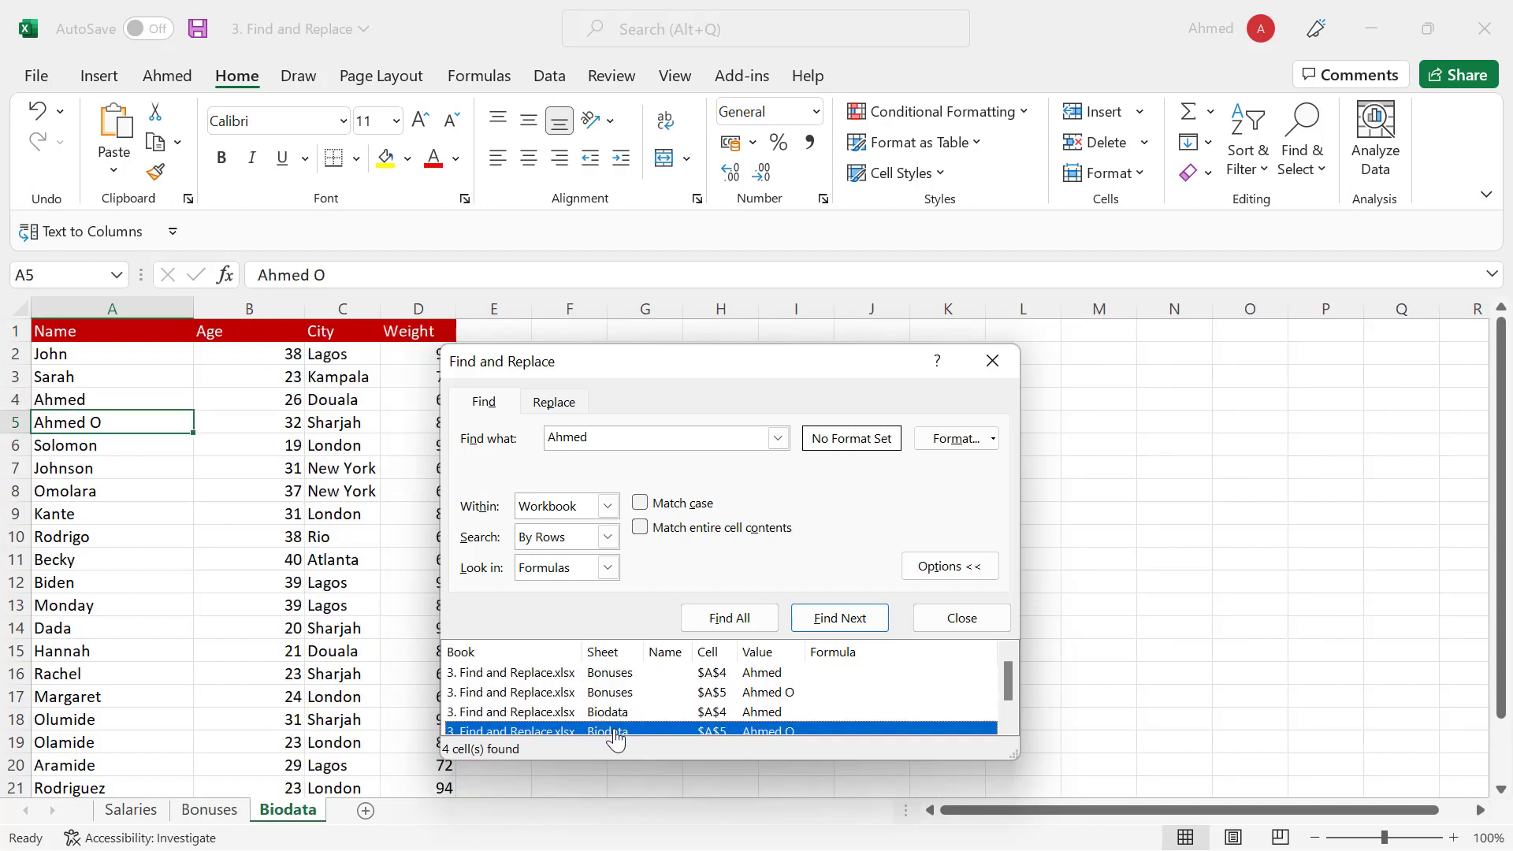
{"action": "scroll", "coordinate": [906, 674], "scroll_direction": "down", "scroll_amount": 1}
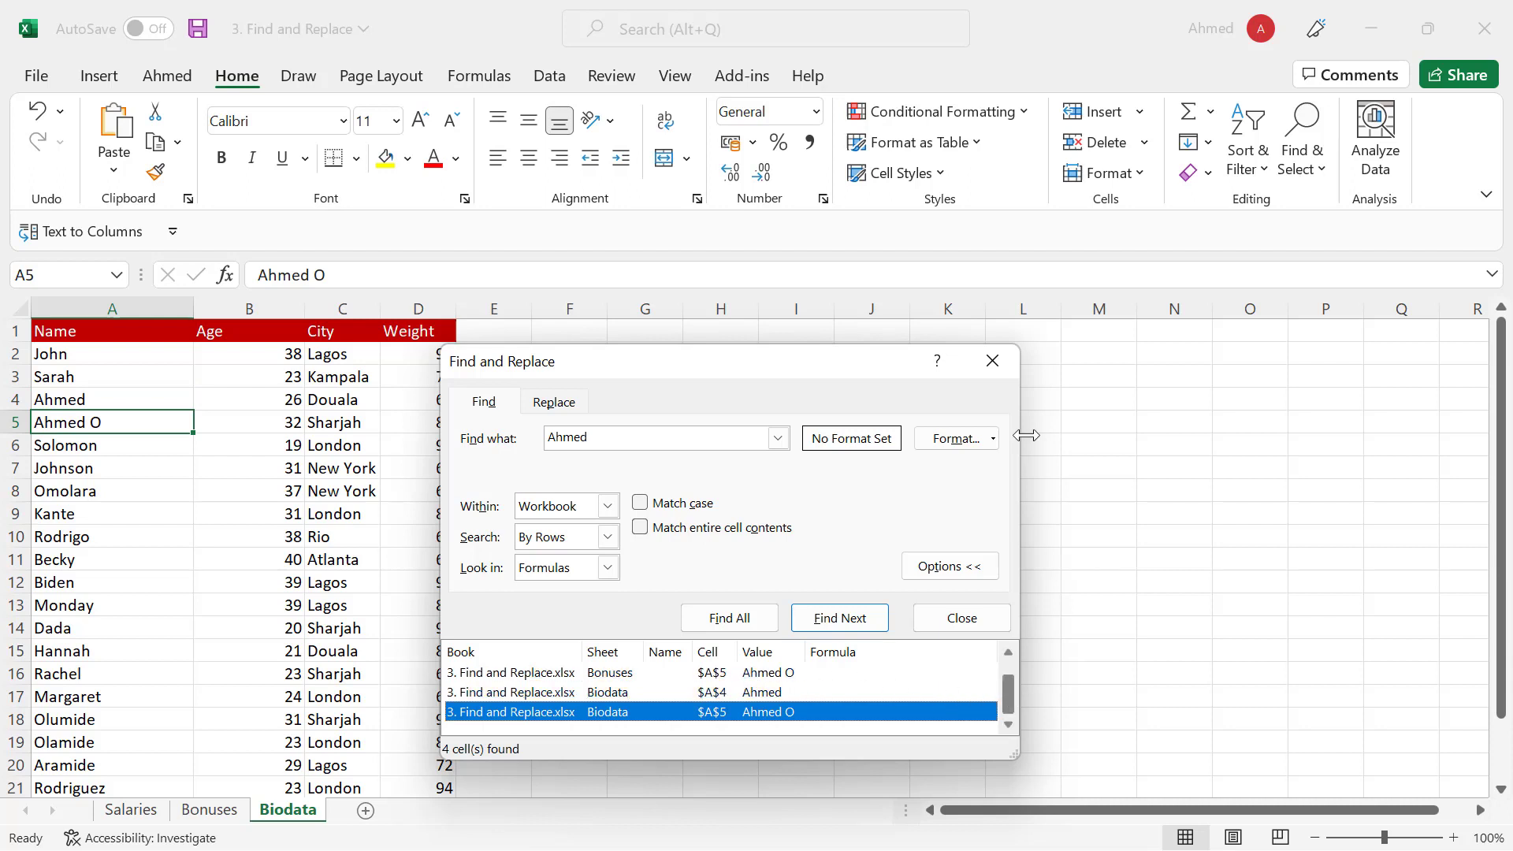
{"action": "left_click", "coordinate": [993, 360]}
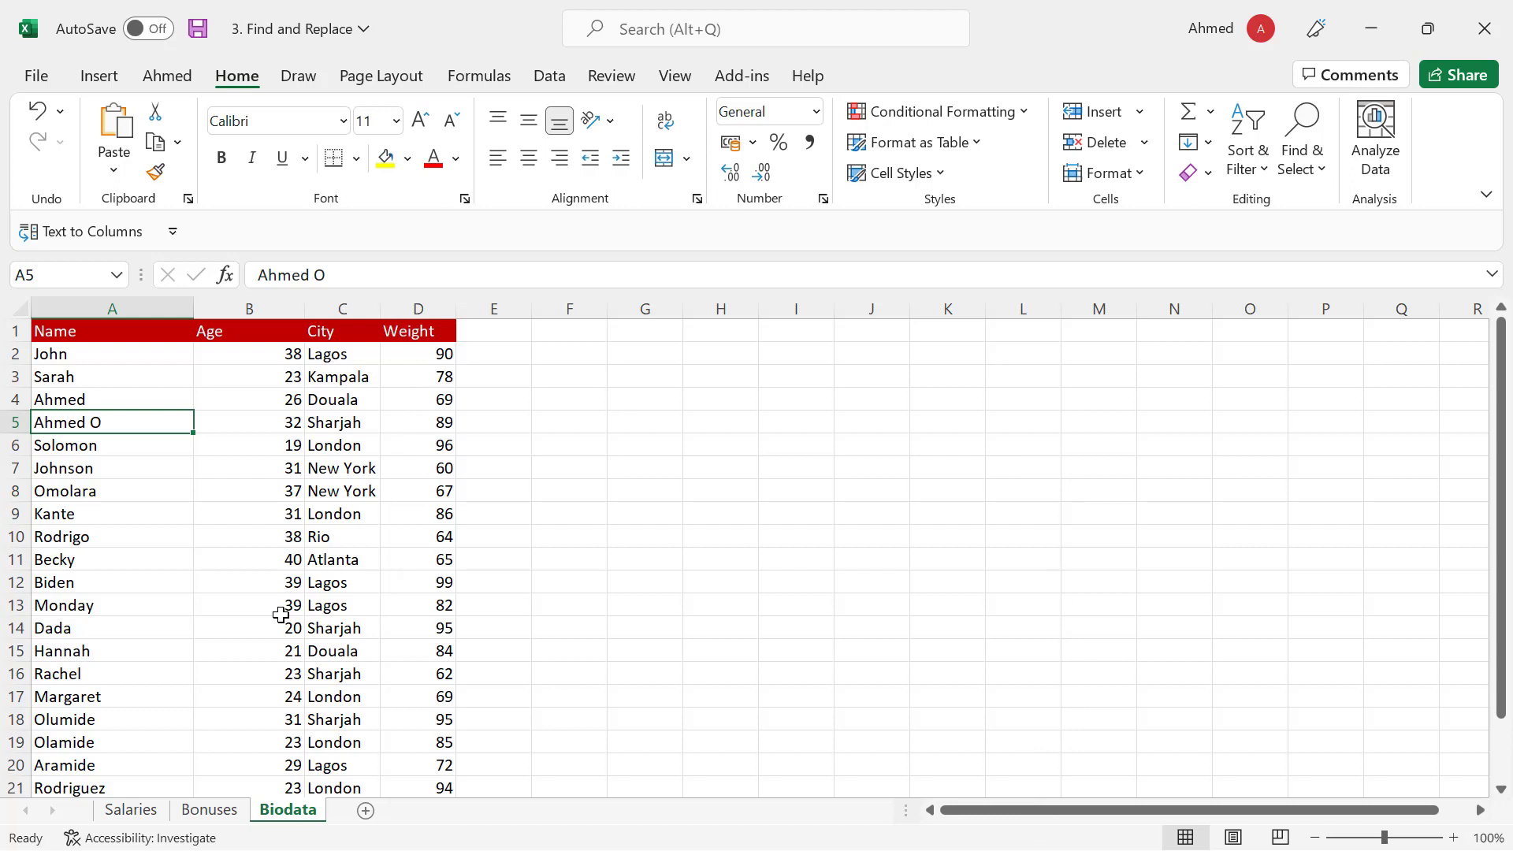
{"action": "left_click", "coordinate": [132, 811]}
Step: On the Salaries sheet, switch the find scope from Workbook back to Sheet and close the dialog
{"action": "left_click", "coordinate": [250, 427]}
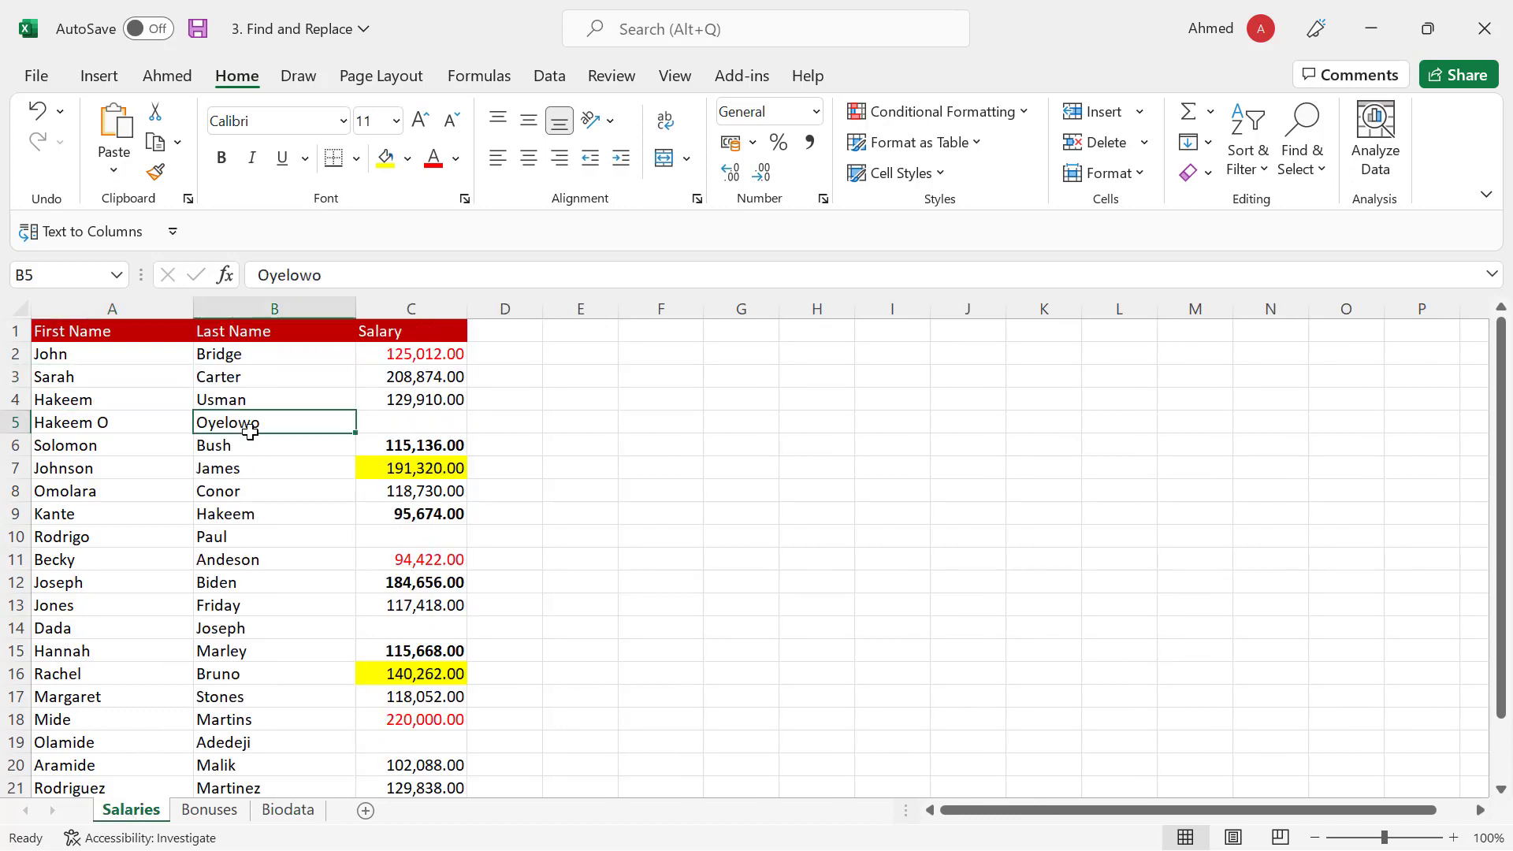
{"action": "key", "text": "ctrl+f"}
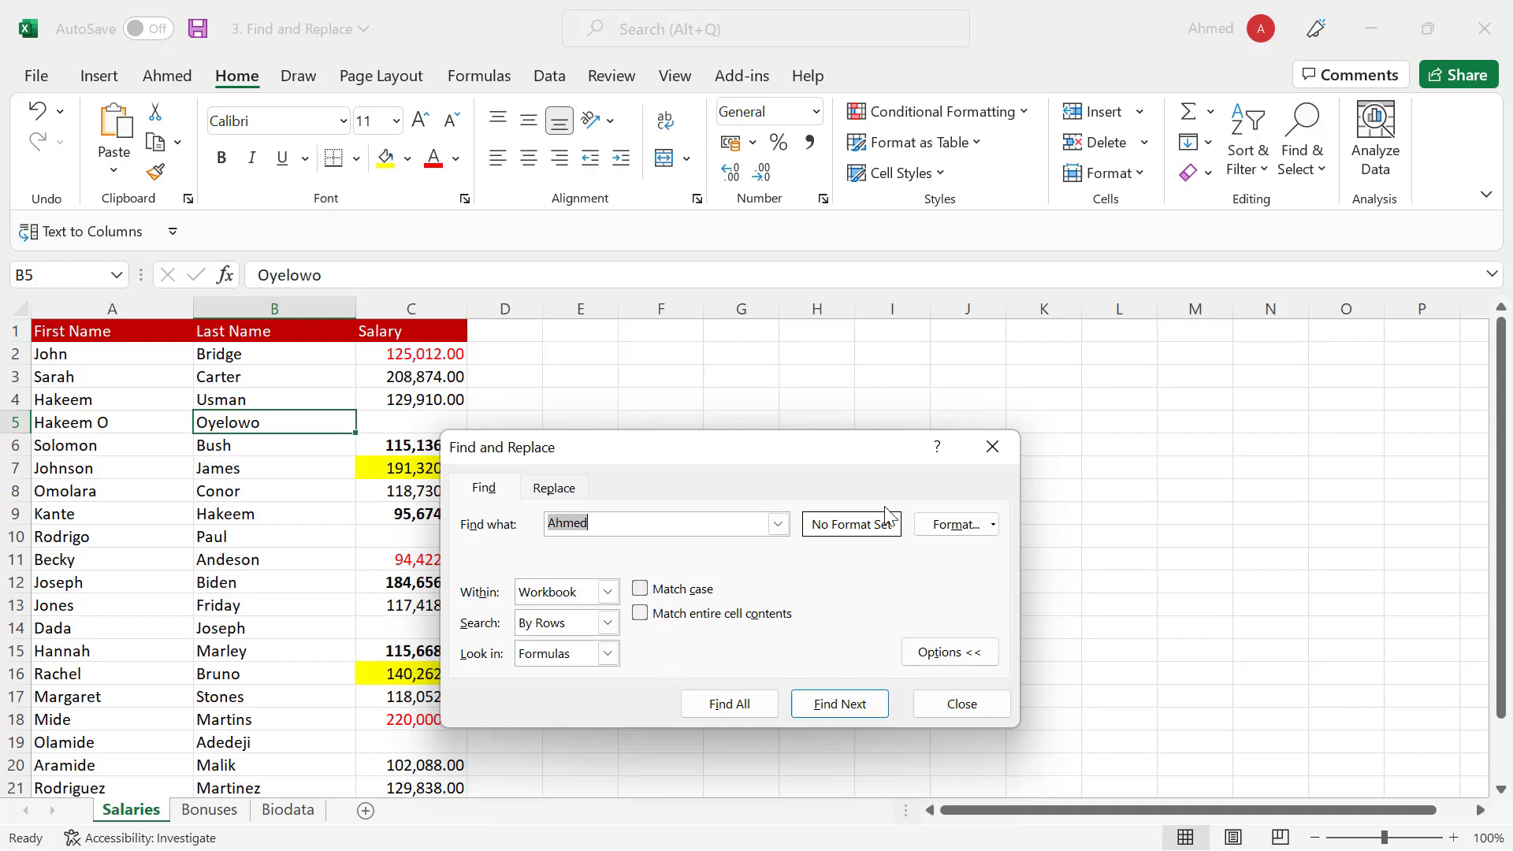
{"action": "left_click", "coordinate": [607, 591]}
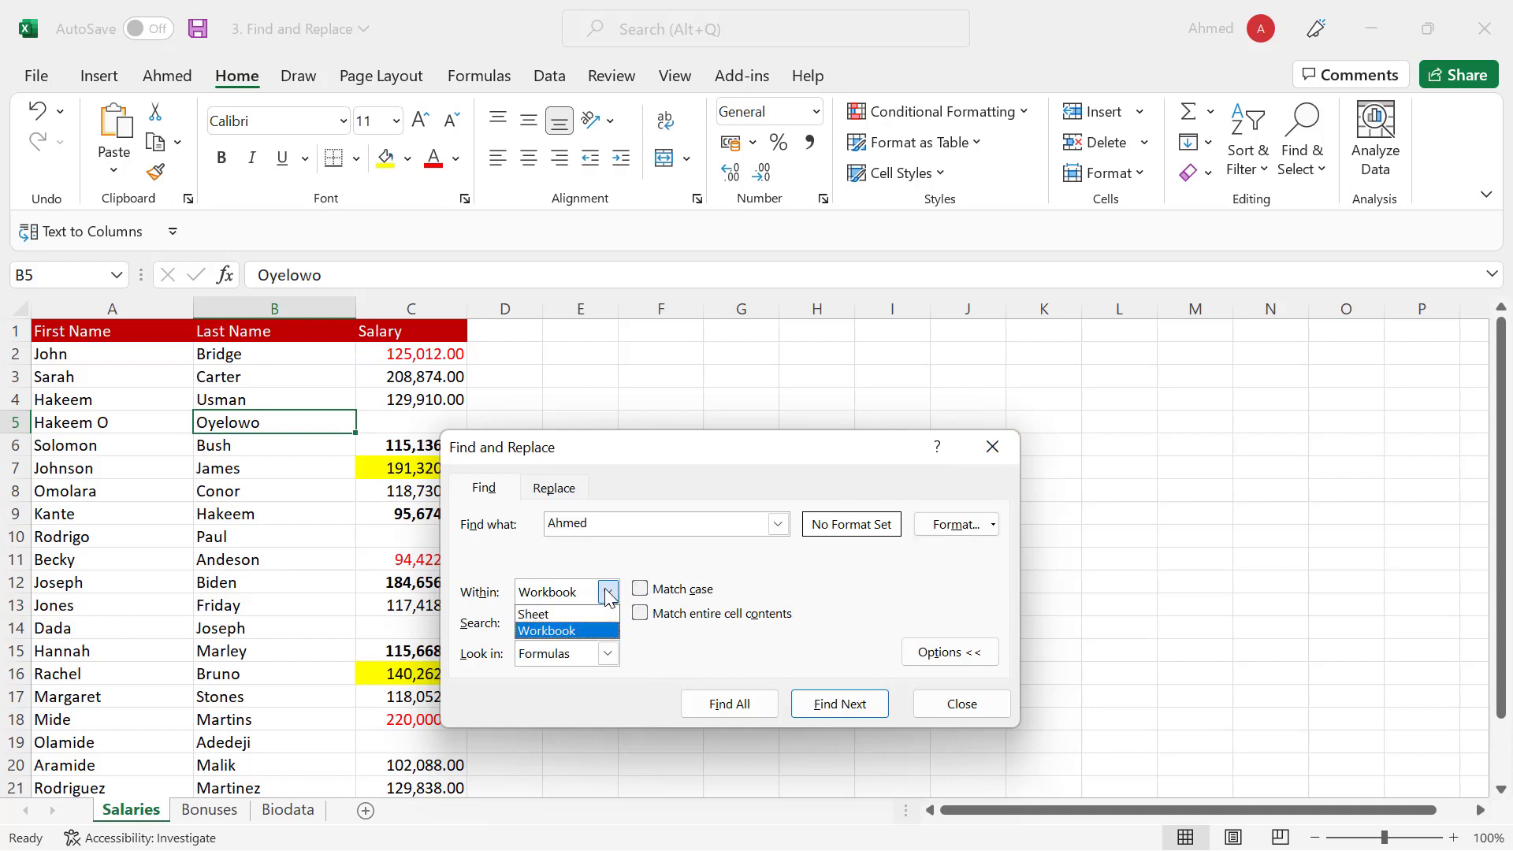
{"action": "left_click", "coordinate": [560, 618]}
{"action": "left_click", "coordinate": [988, 449]}
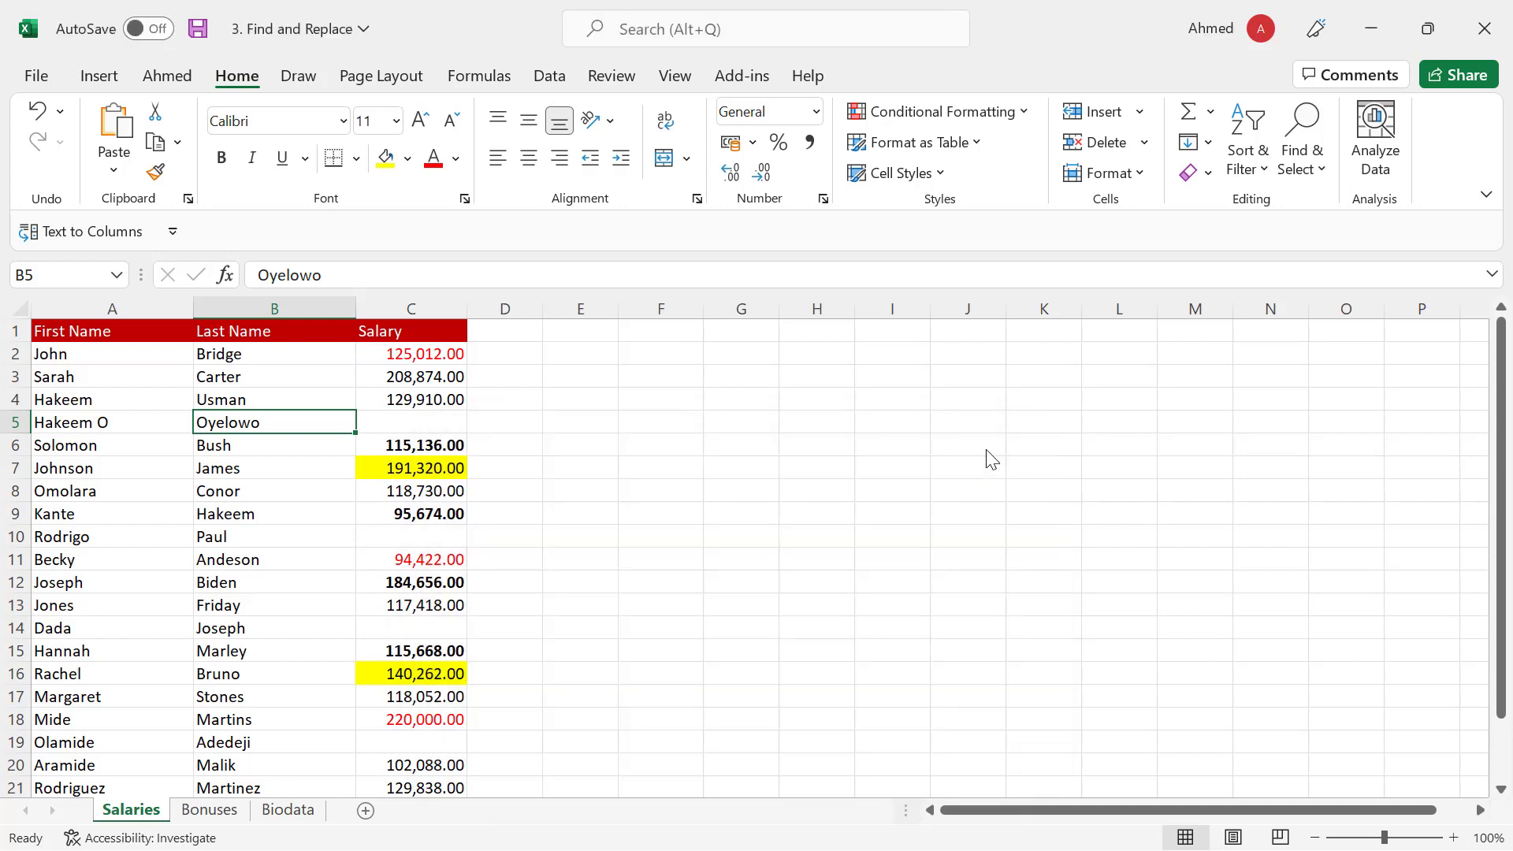
Step: Change the first letter of the name in A5 to lowercase h, then reopen Find from A3
{"action": "left_click", "coordinate": [64, 424]}
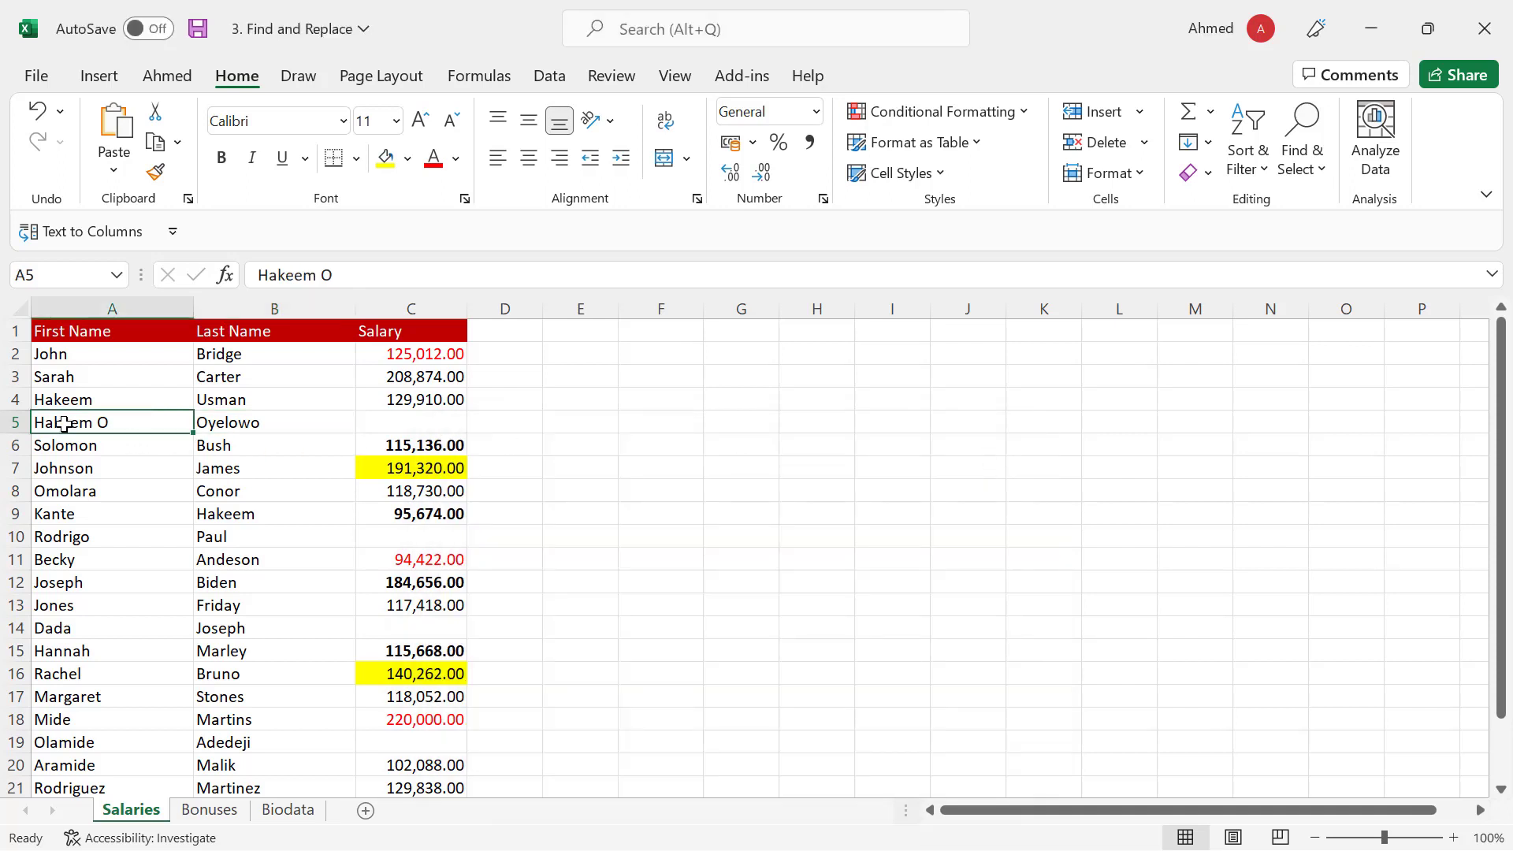
{"action": "left_click", "coordinate": [262, 275]}
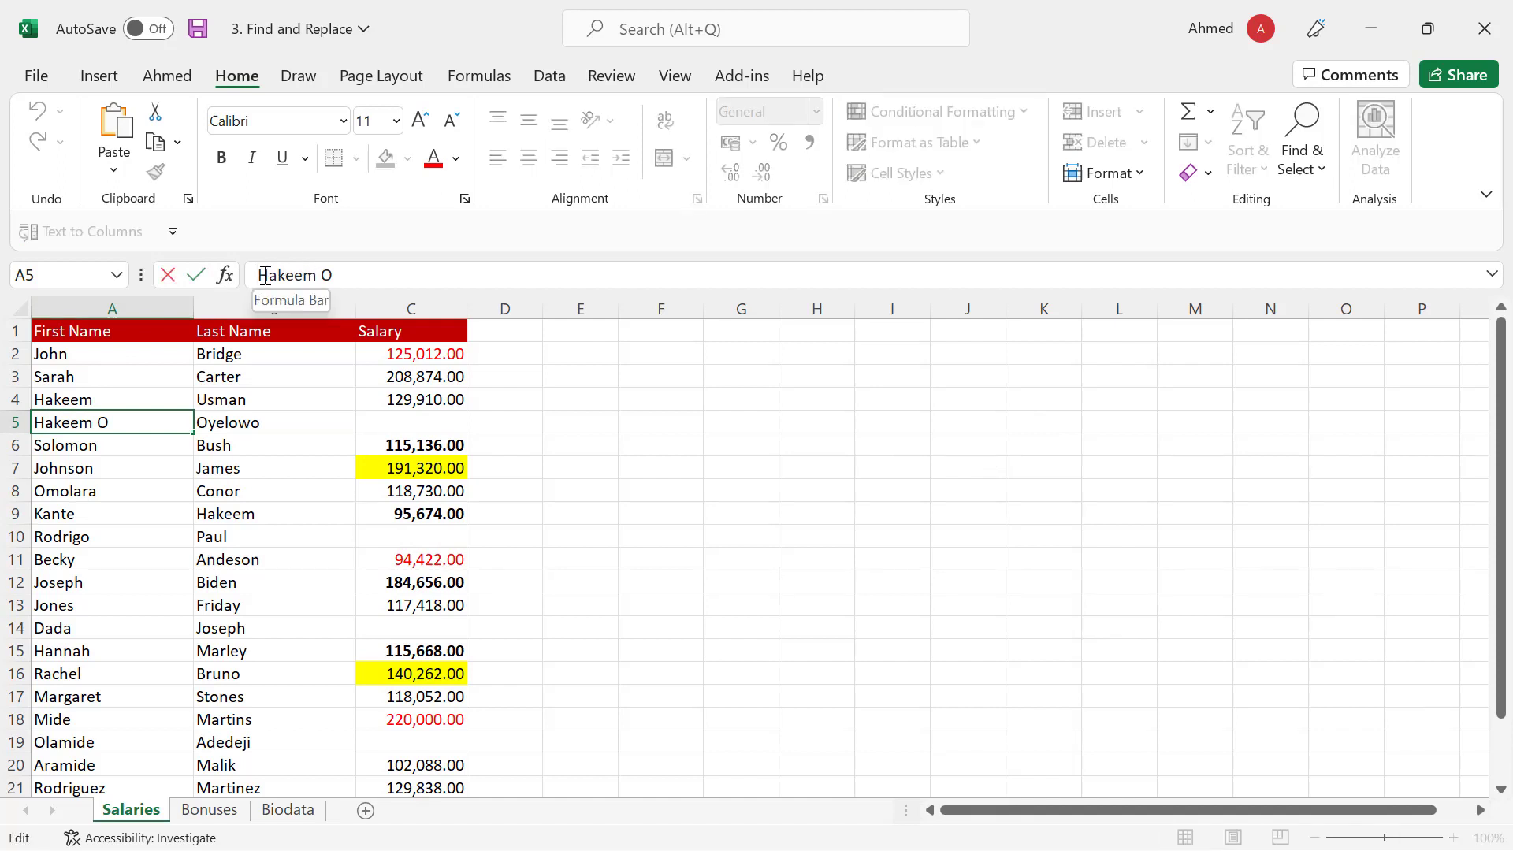
{"action": "key", "text": "Delete"}
{"action": "type", "text": "h"}
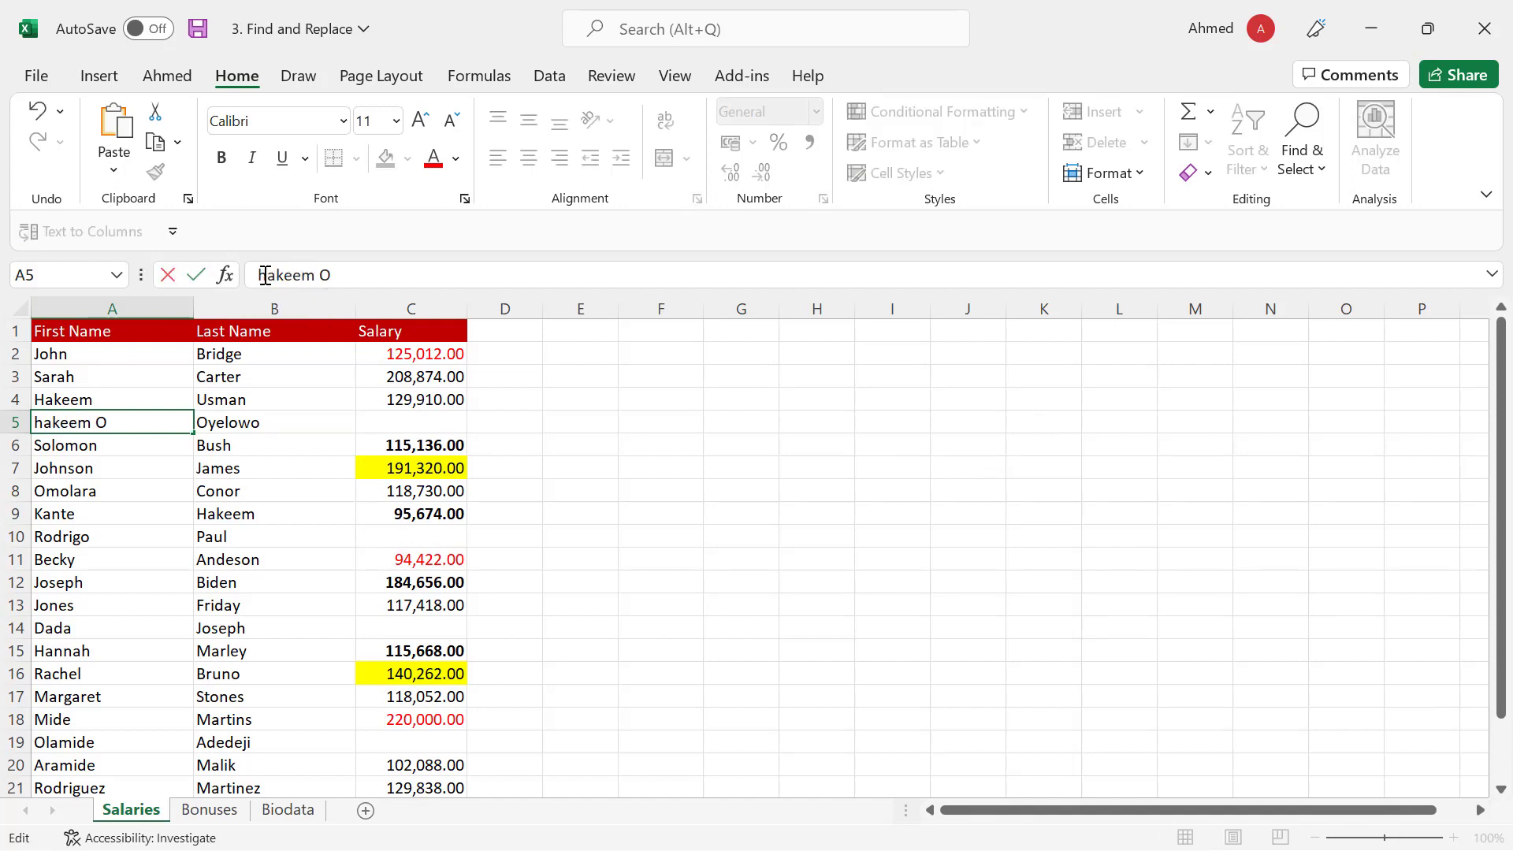
{"action": "key", "text": "Return"}
{"action": "key", "text": "Up"}
{"action": "key", "text": "Up"}
{"action": "key", "text": "Up"}
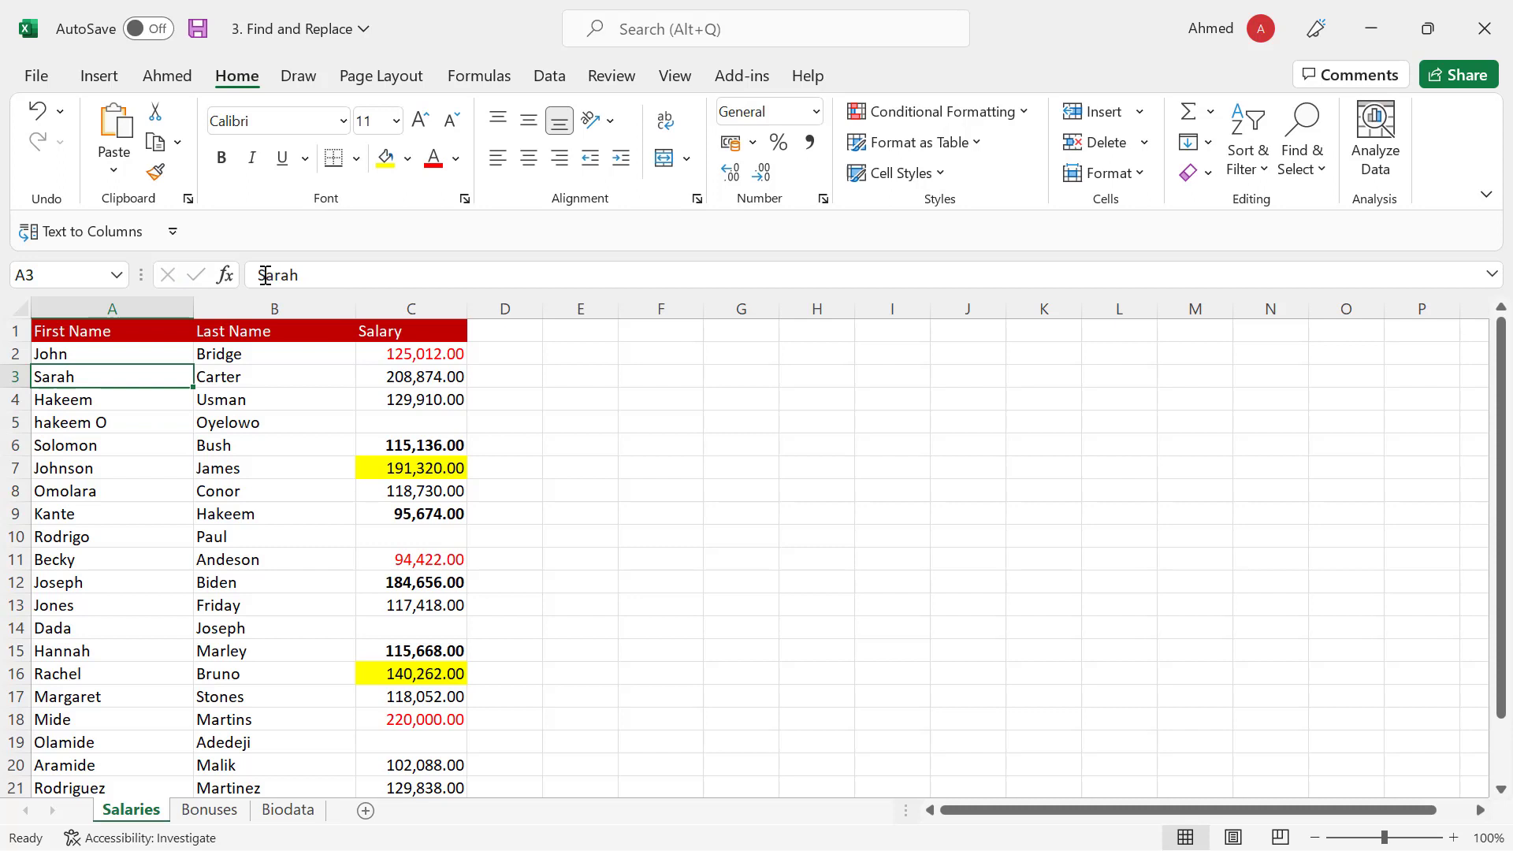
{"action": "key", "text": "ctrl+f"}
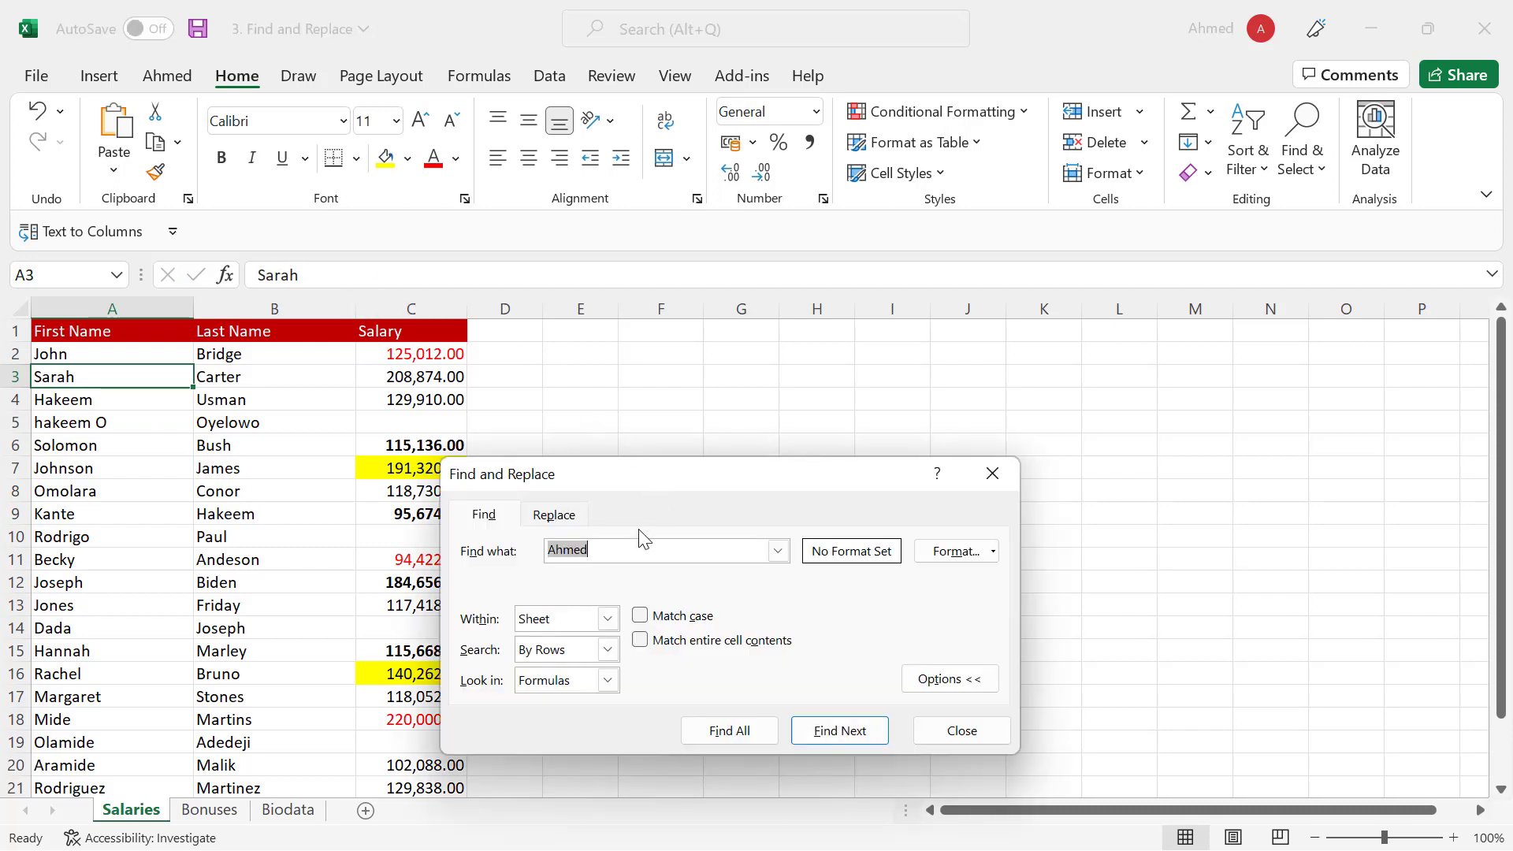
Step: Search for the first name and step through every matching cell with Find Next
{"action": "type", "text": "Hakeen"}
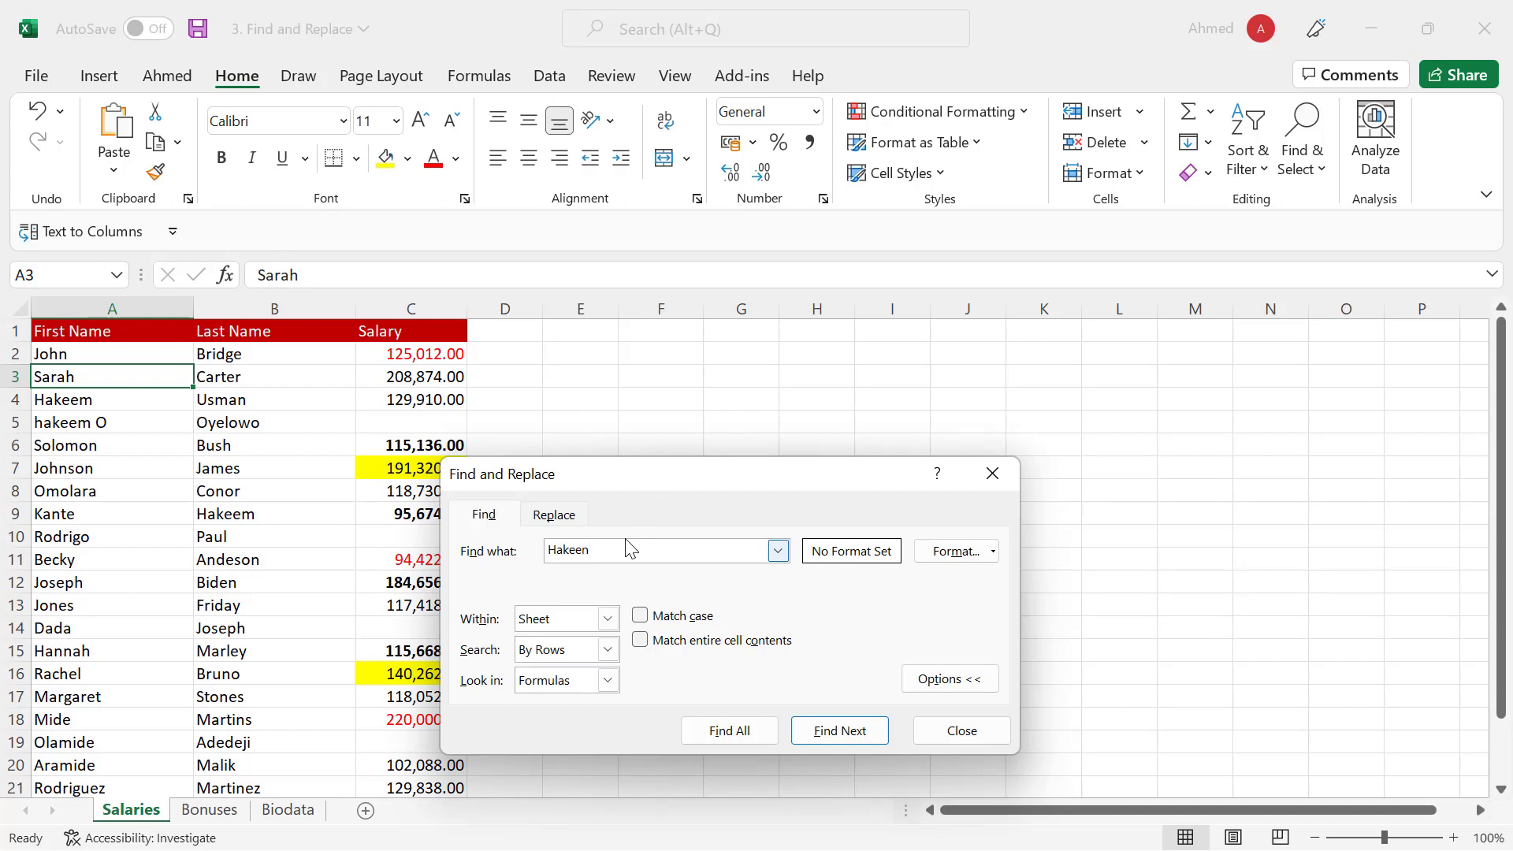
{"action": "key", "text": "BackSpace"}
{"action": "type", "text": "m"}
{"action": "left_click", "coordinate": [833, 734]}
{"action": "left_click", "coordinate": [834, 734]}
{"action": "left_click", "coordinate": [833, 734]}
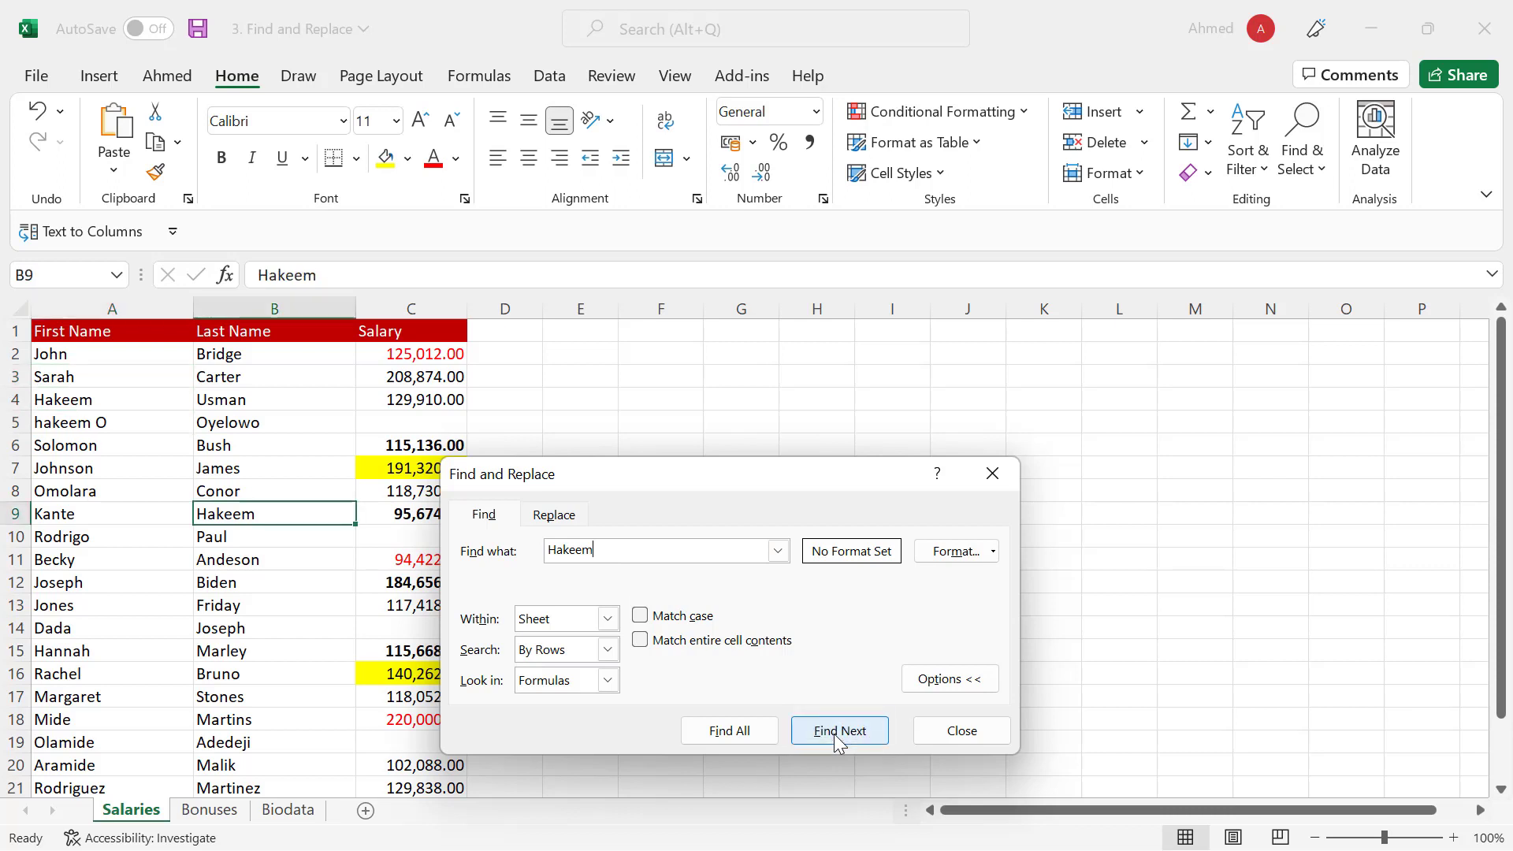
{"action": "left_click", "coordinate": [834, 735]}
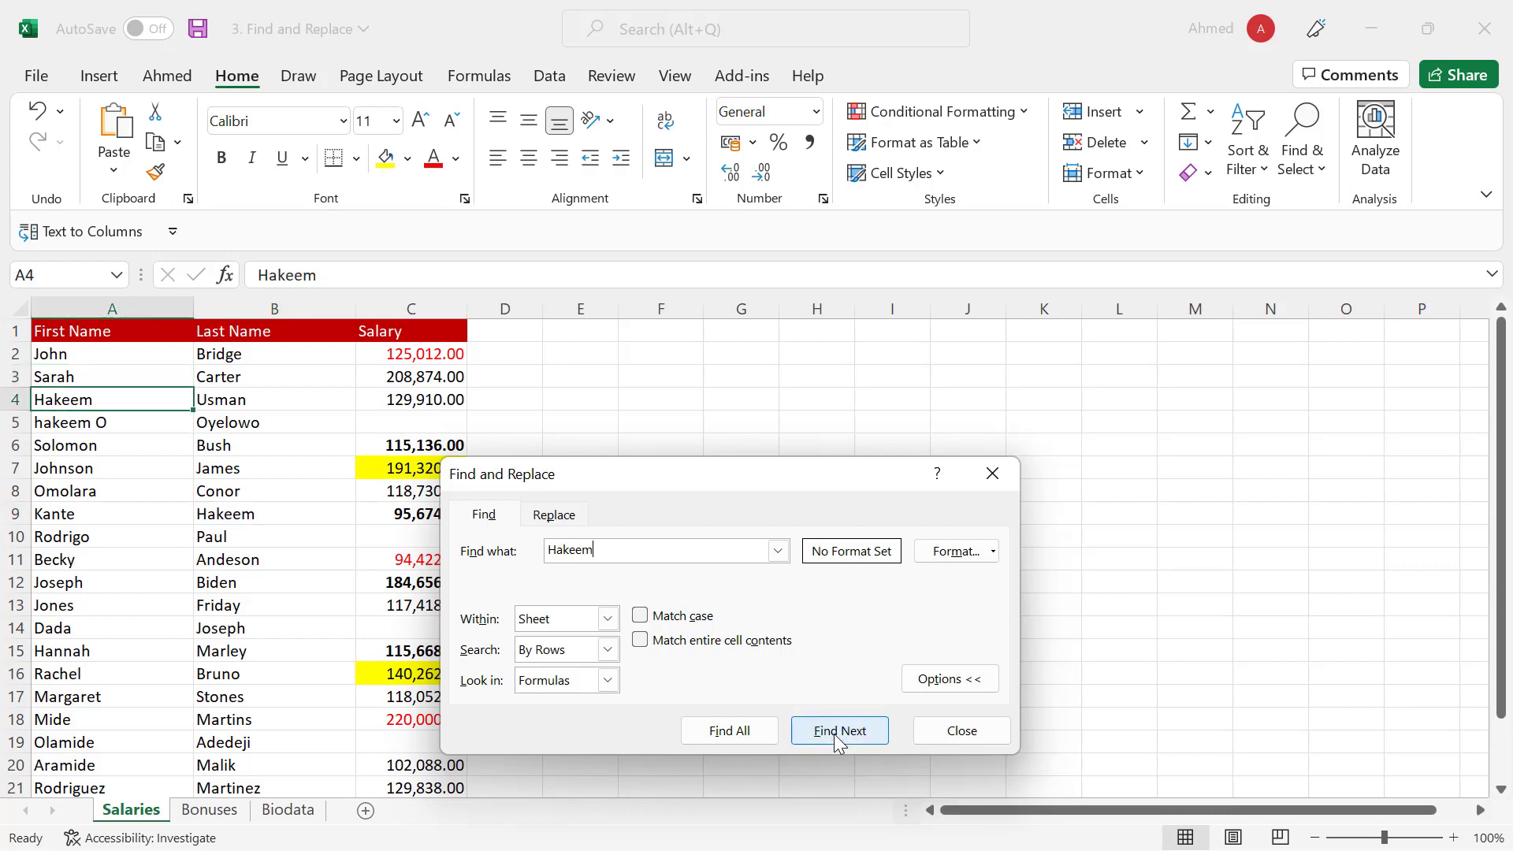
{"action": "left_click", "coordinate": [833, 734]}
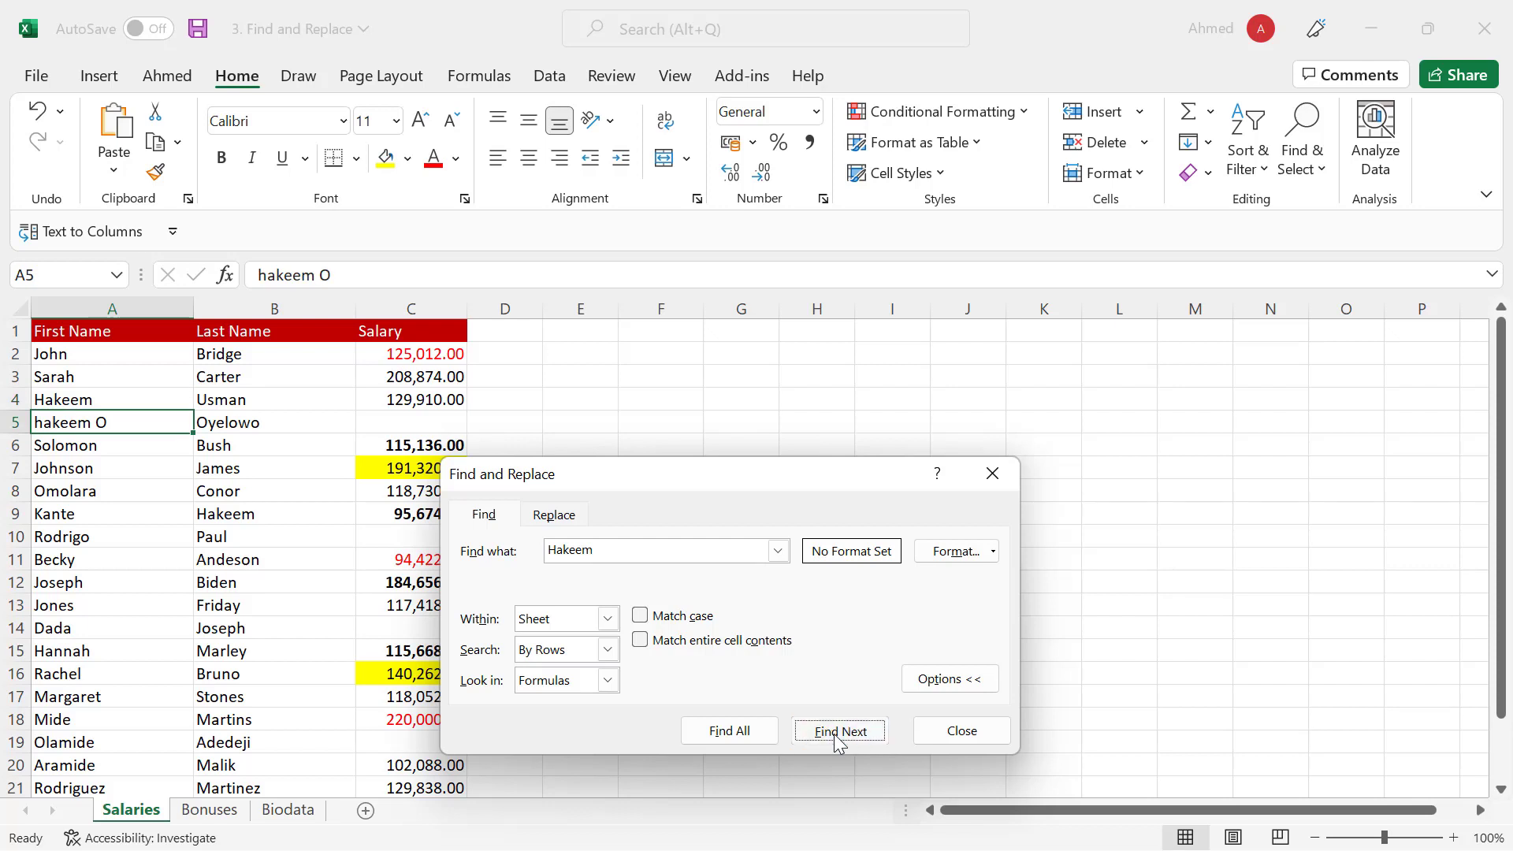
{"action": "left_click", "coordinate": [834, 734]}
{"action": "left_click", "coordinate": [833, 734]}
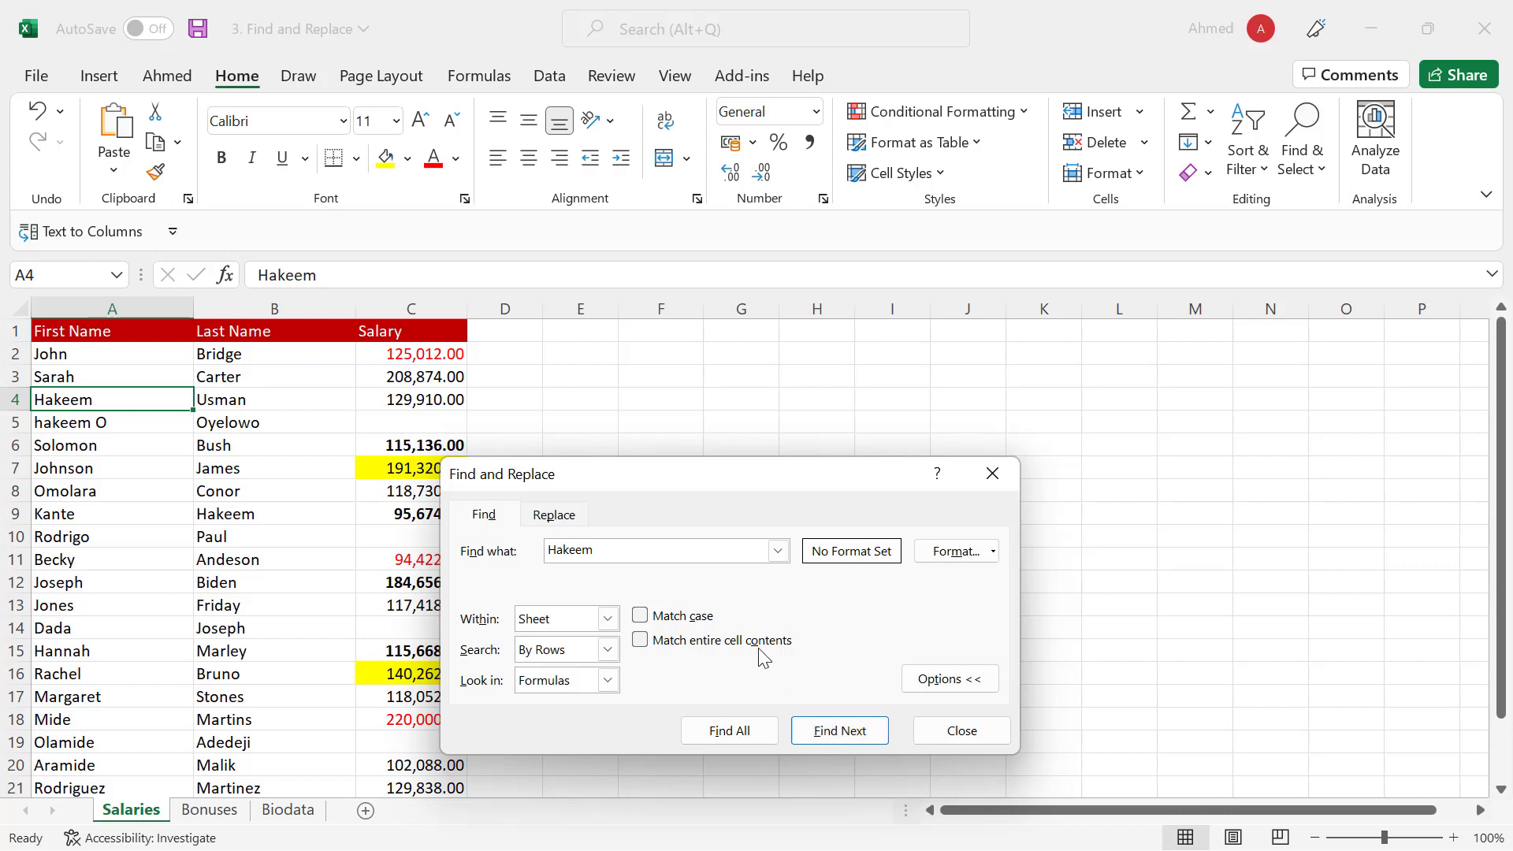
Step: Repeat the search with Match case on, skipping the lowercase entry, then turn Match case off
{"action": "left_click", "coordinate": [668, 624]}
{"action": "left_click", "coordinate": [855, 737]}
{"action": "left_click", "coordinate": [855, 736]}
{"action": "left_click", "coordinate": [854, 735]}
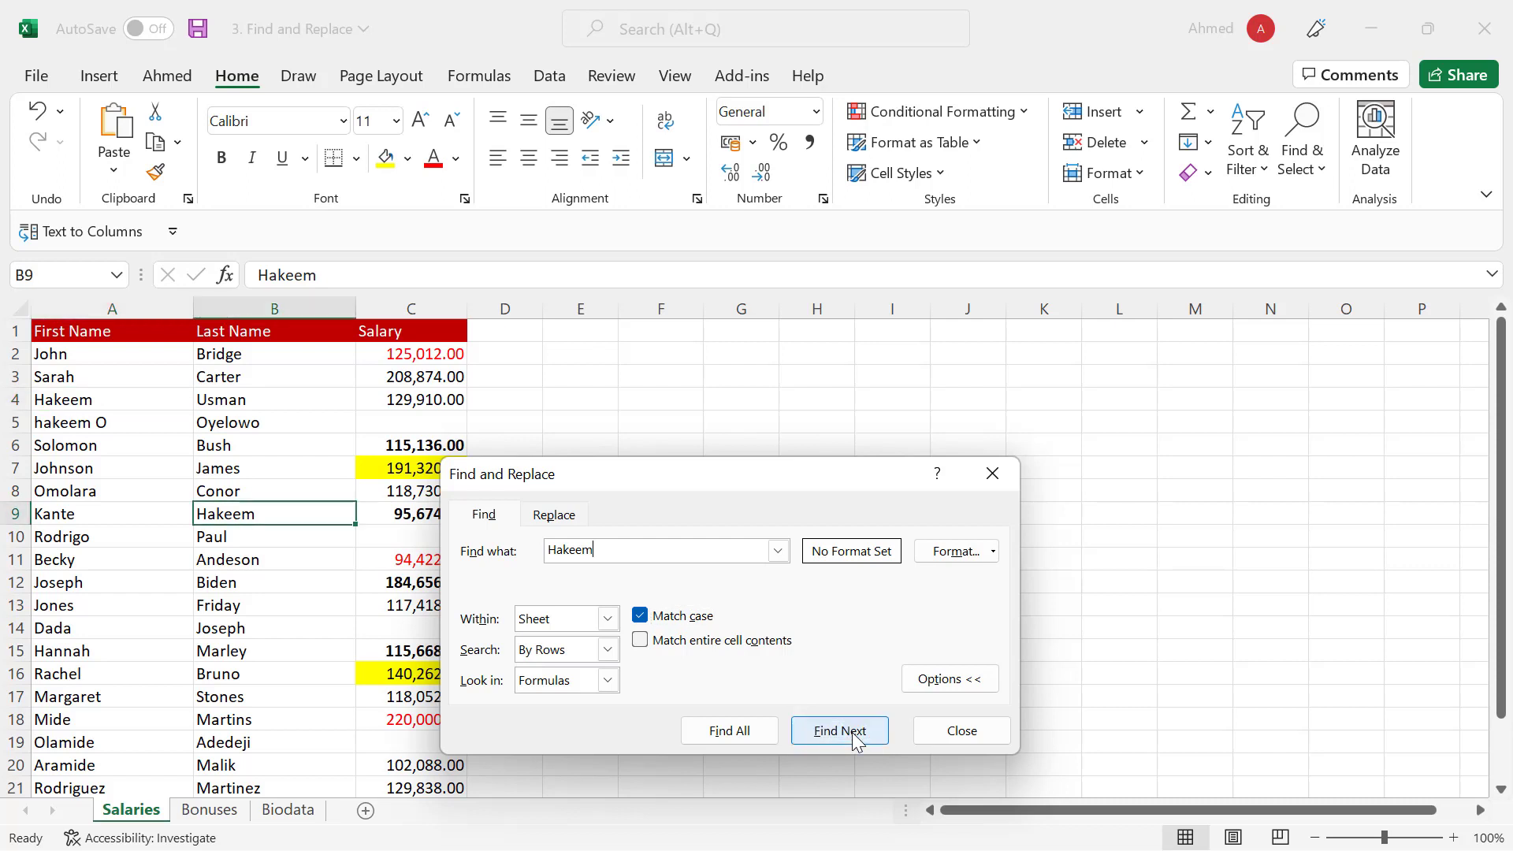
{"action": "left_click", "coordinate": [854, 735]}
{"action": "left_click", "coordinate": [854, 736]}
{"action": "left_click", "coordinate": [854, 736]}
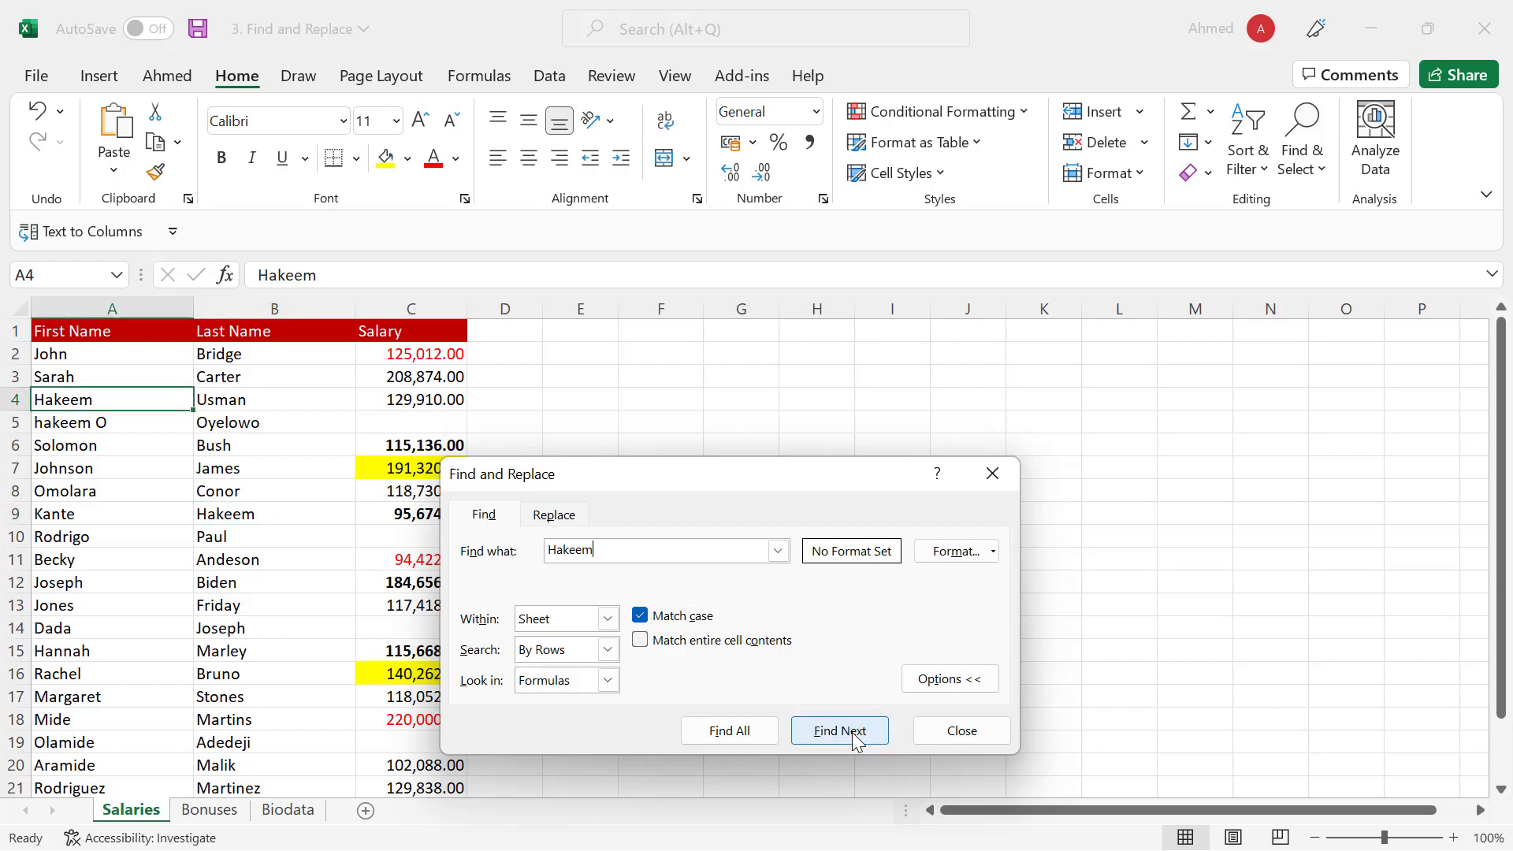
{"action": "left_click", "coordinate": [854, 736]}
{"action": "left_click", "coordinate": [854, 736]}
{"action": "left_click", "coordinate": [854, 735]}
{"action": "left_click", "coordinate": [854, 736]}
{"action": "left_click", "coordinate": [640, 618]}
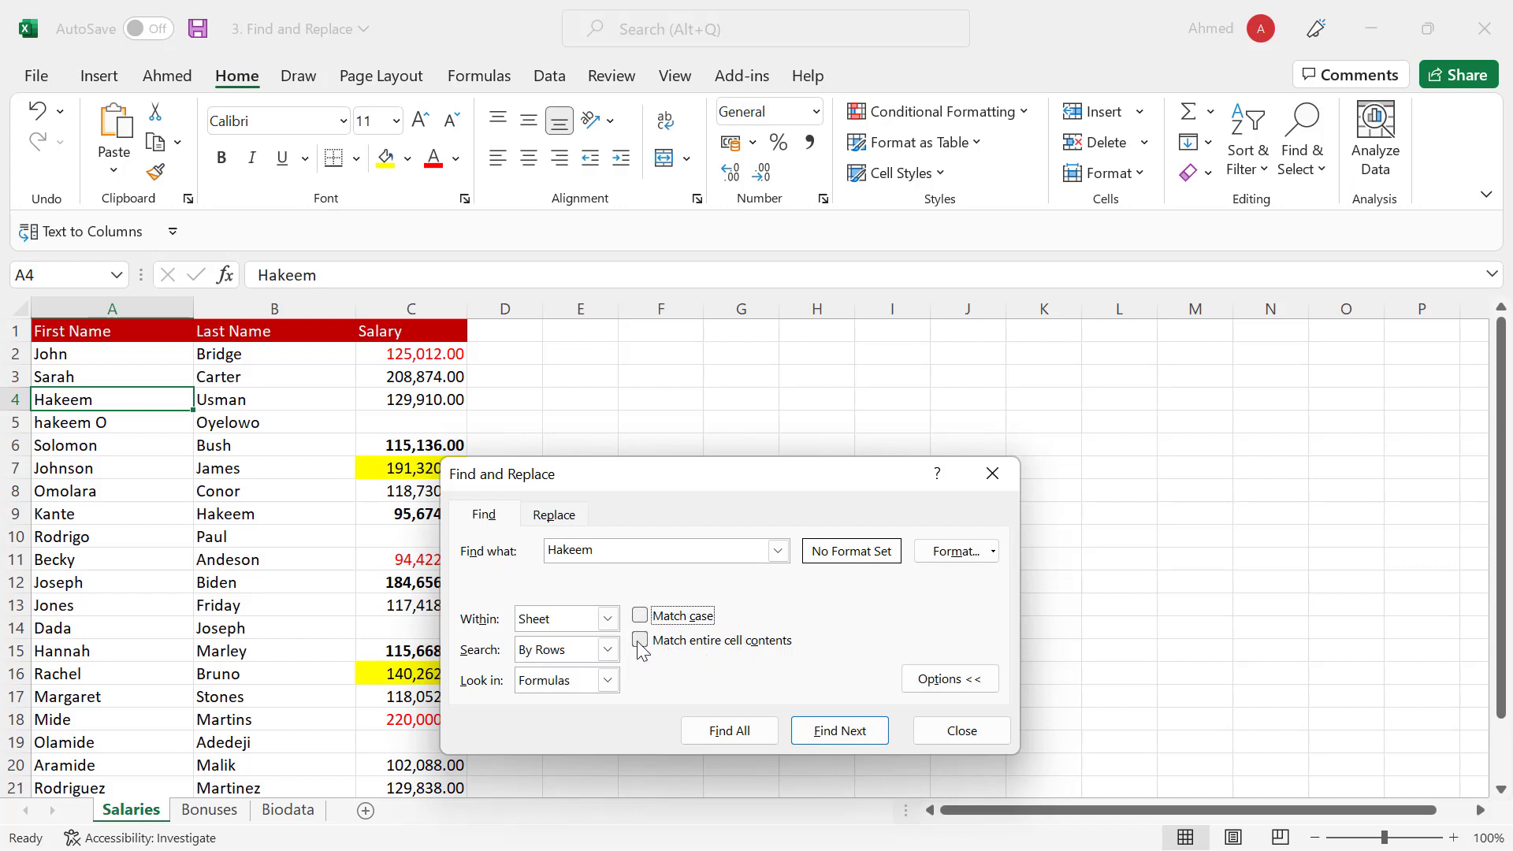
Step: Turn on Match entire cell contents and cycle matches, which alternate only between A4 and B9
{"action": "left_click", "coordinate": [639, 640]}
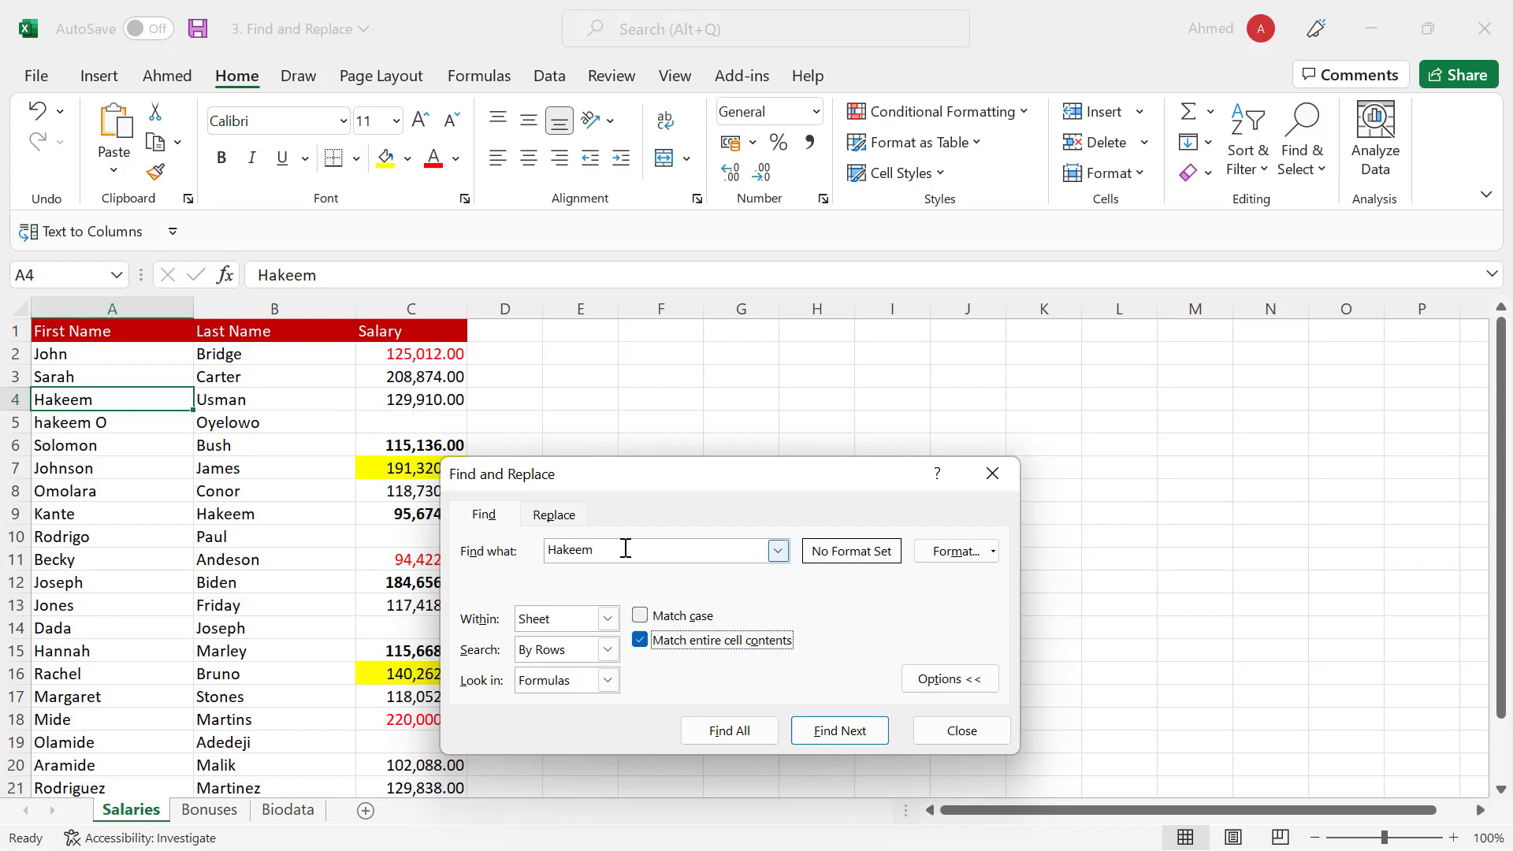
{"action": "left_click_drag", "start_coordinate": [625, 547], "coordinate": [546, 548]}
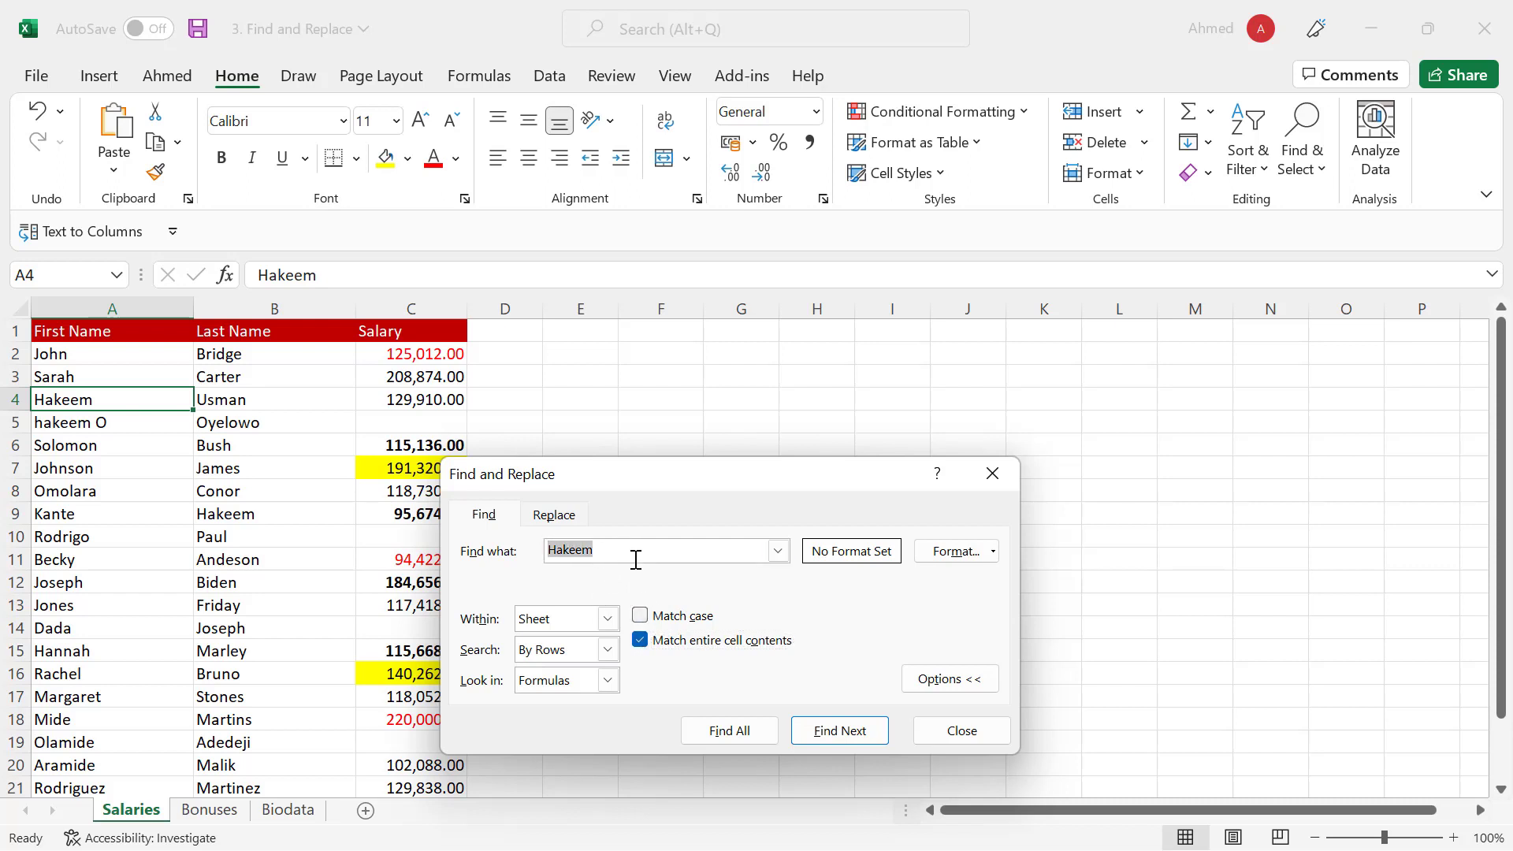
{"action": "left_click", "coordinate": [603, 552]}
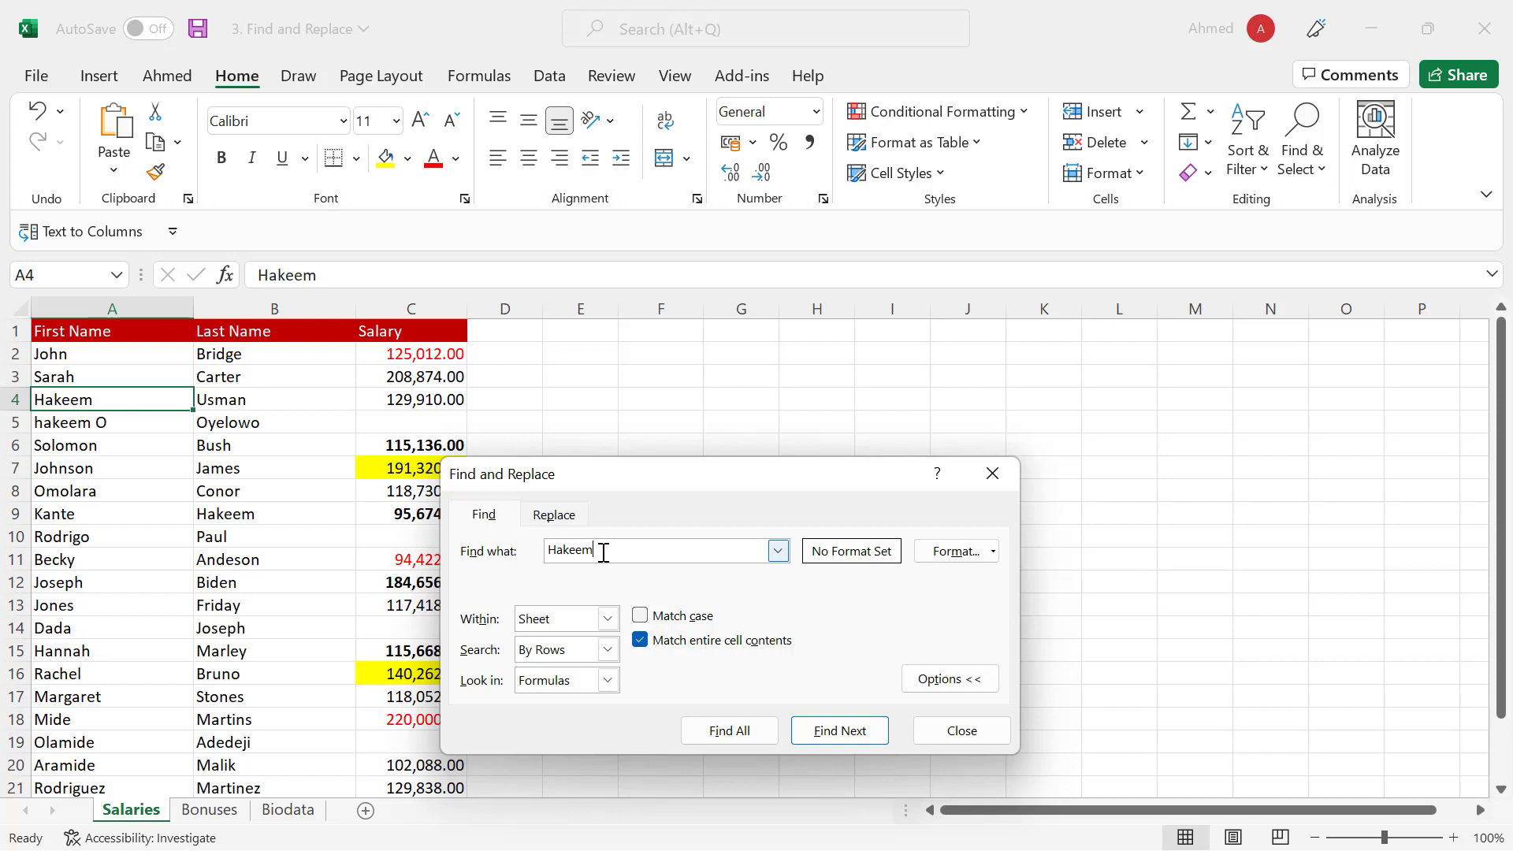
{"action": "left_click", "coordinate": [828, 732]}
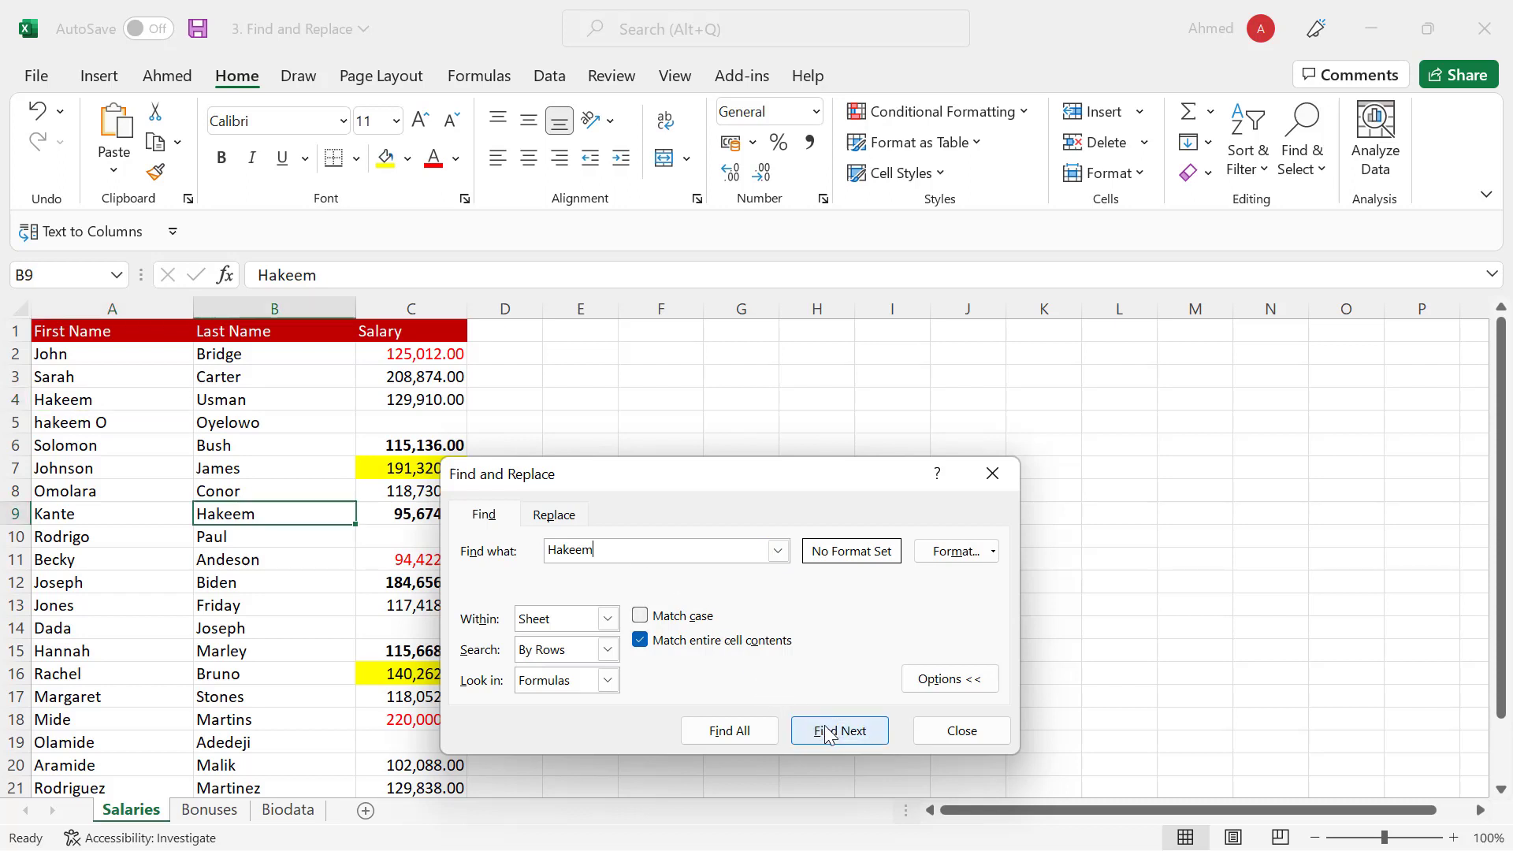
{"action": "left_click", "coordinate": [827, 732]}
{"action": "left_click", "coordinate": [827, 732]}
{"action": "left_click", "coordinate": [827, 732]}
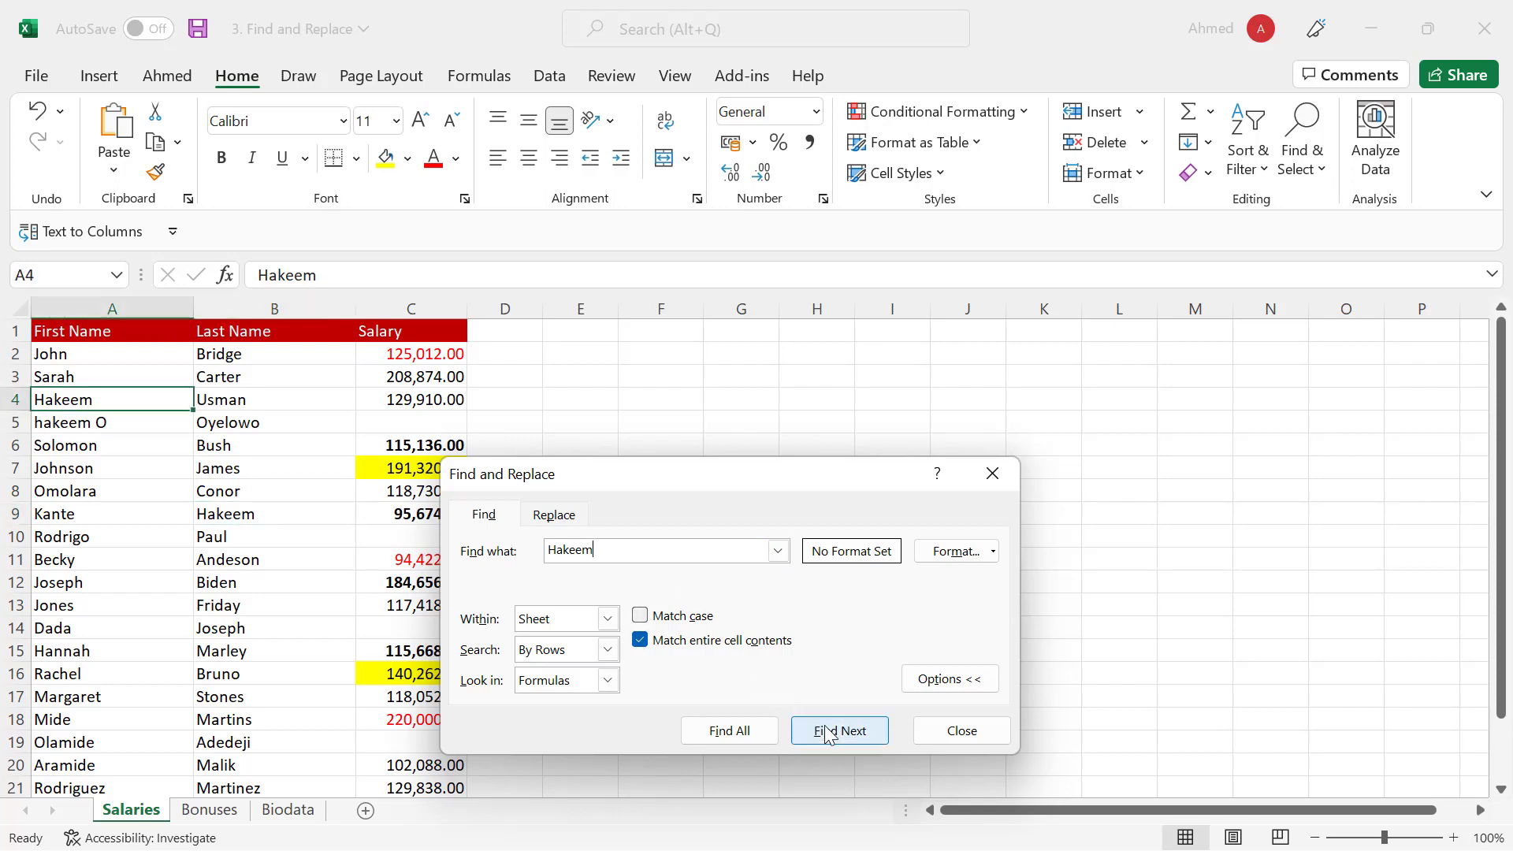
{"action": "left_click", "coordinate": [827, 732]}
{"action": "left_click", "coordinate": [828, 732]}
{"action": "left_click", "coordinate": [827, 732]}
{"action": "left_click", "coordinate": [828, 732]}
Step: Turn whole-cell matching off and cycle matches again, now including A5
{"action": "left_click", "coordinate": [640, 640]}
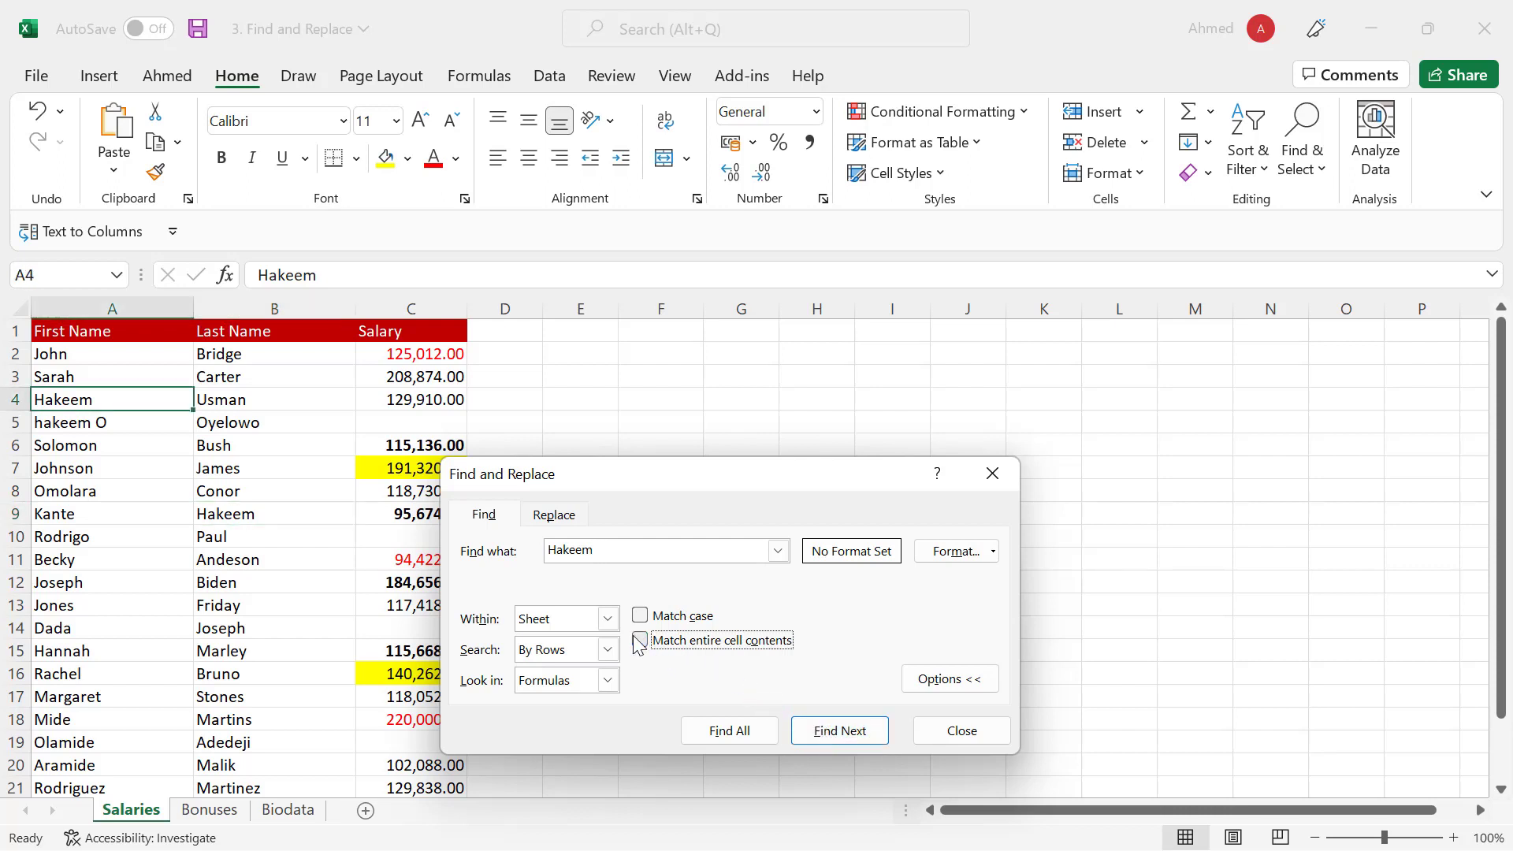
{"action": "left_click", "coordinate": [821, 733]}
{"action": "left_click", "coordinate": [826, 733]}
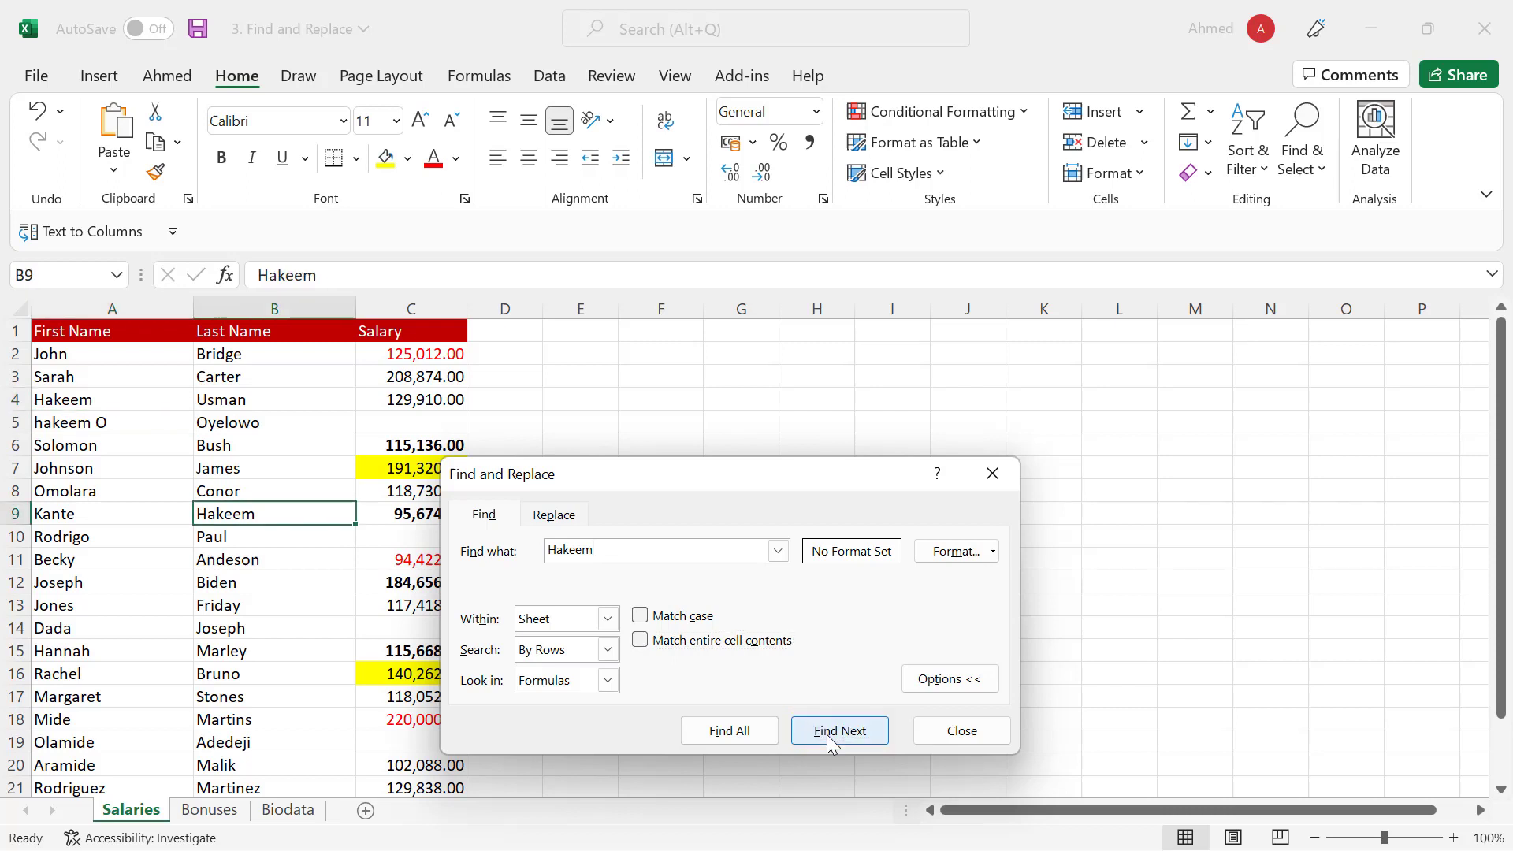
{"action": "left_click", "coordinate": [828, 733]}
{"action": "left_click", "coordinate": [829, 733]}
{"action": "left_click", "coordinate": [829, 733]}
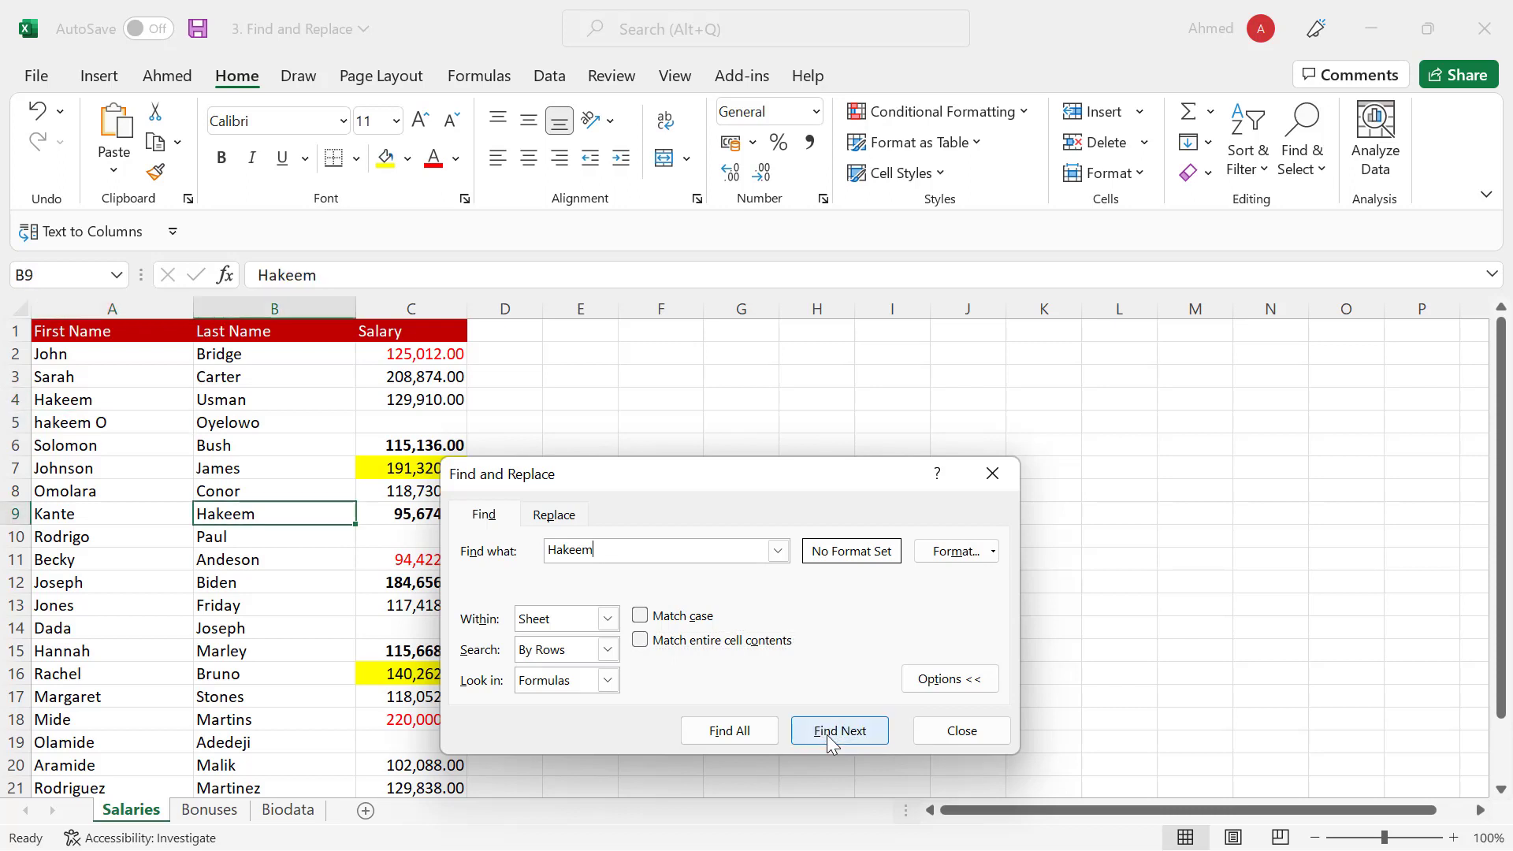